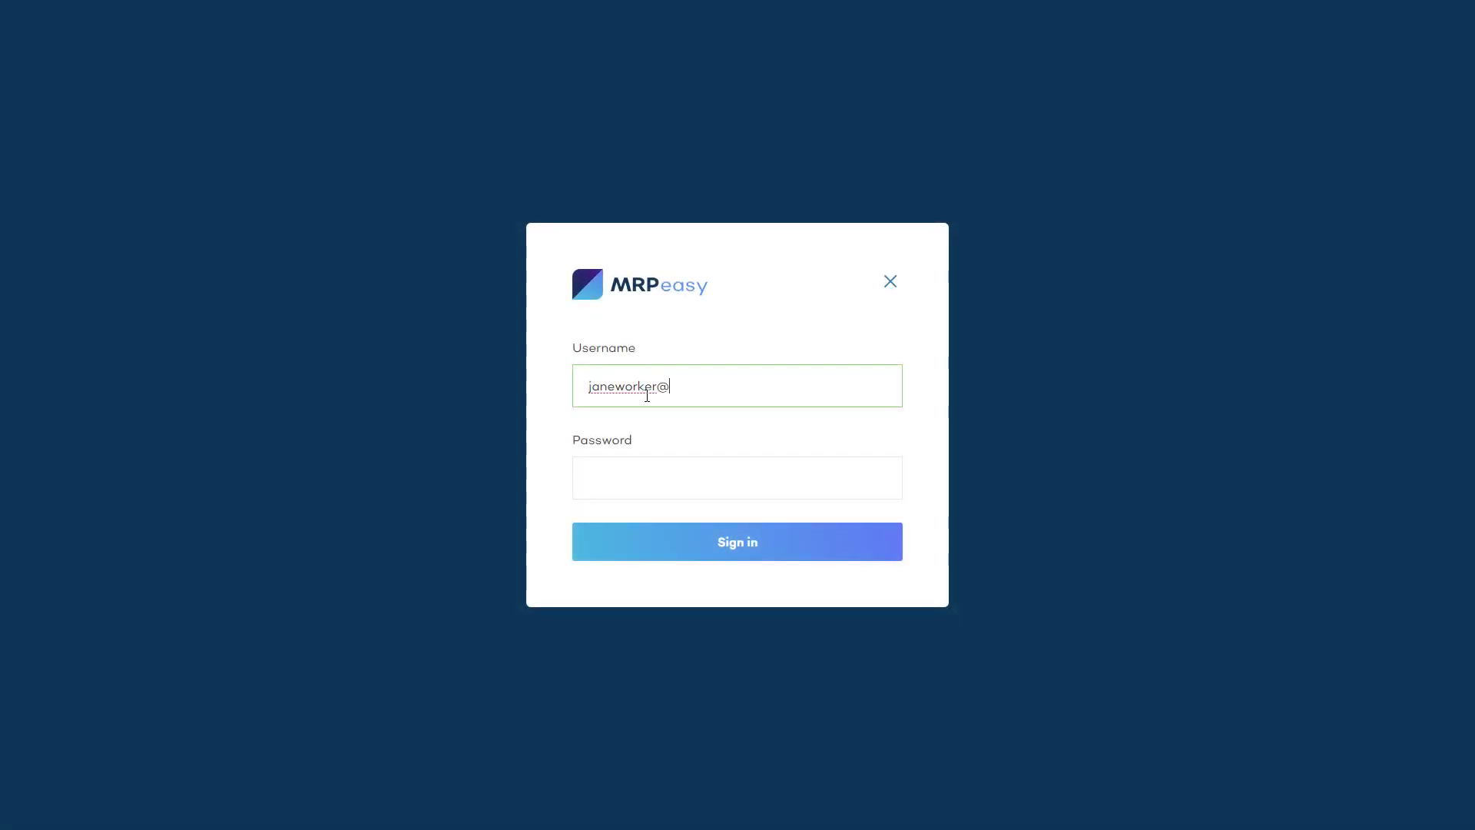
# Step: Enter the worker account's username and password in the MRPeasy login dialog
pyautogui.press('Tab')
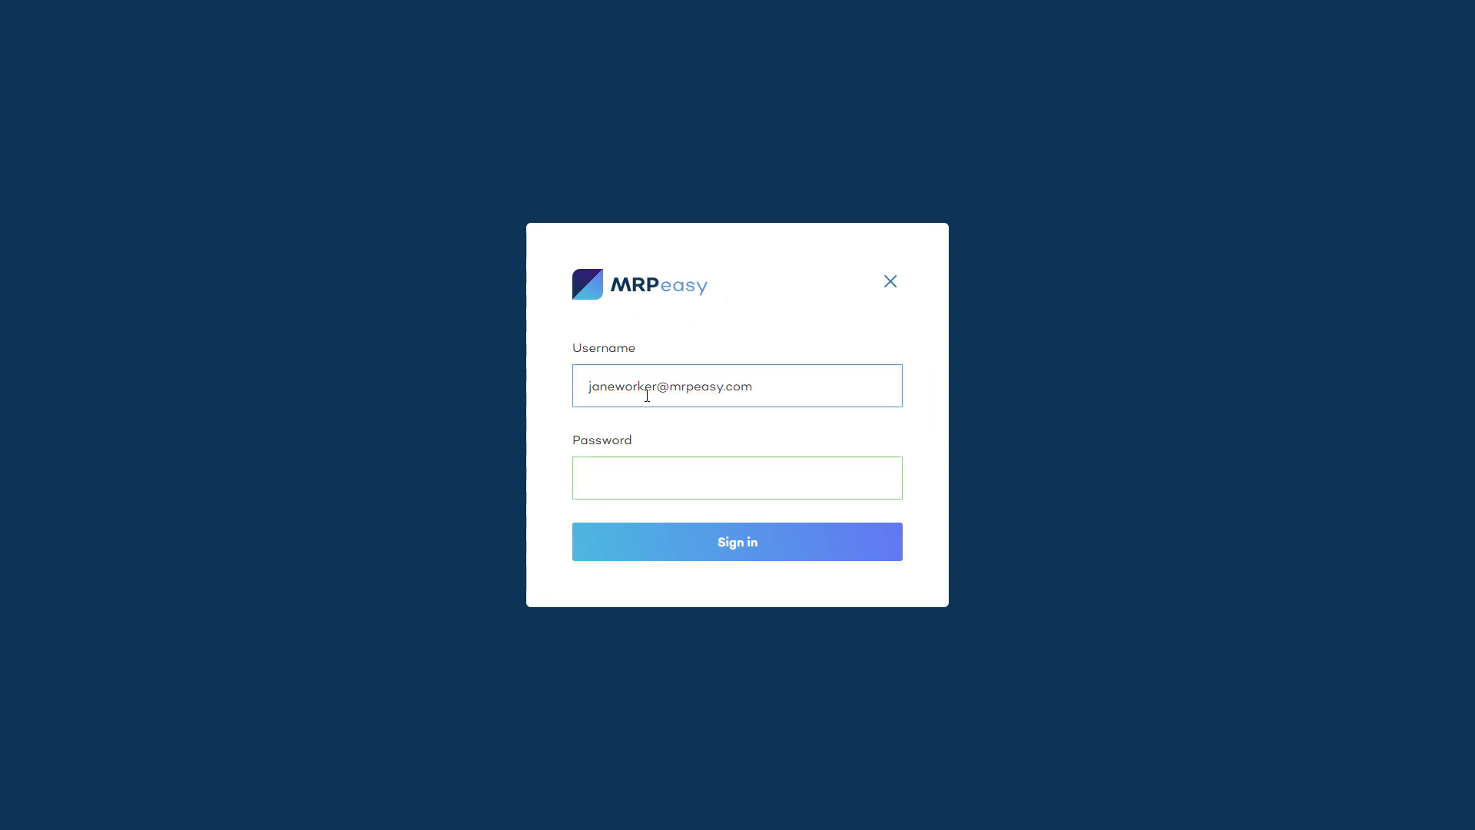
pyautogui.write('•••••••••••')
# Step: Sign in, start the Assembling operation for MO-00002, then pause it to report progress
pyautogui.click(745, 551)
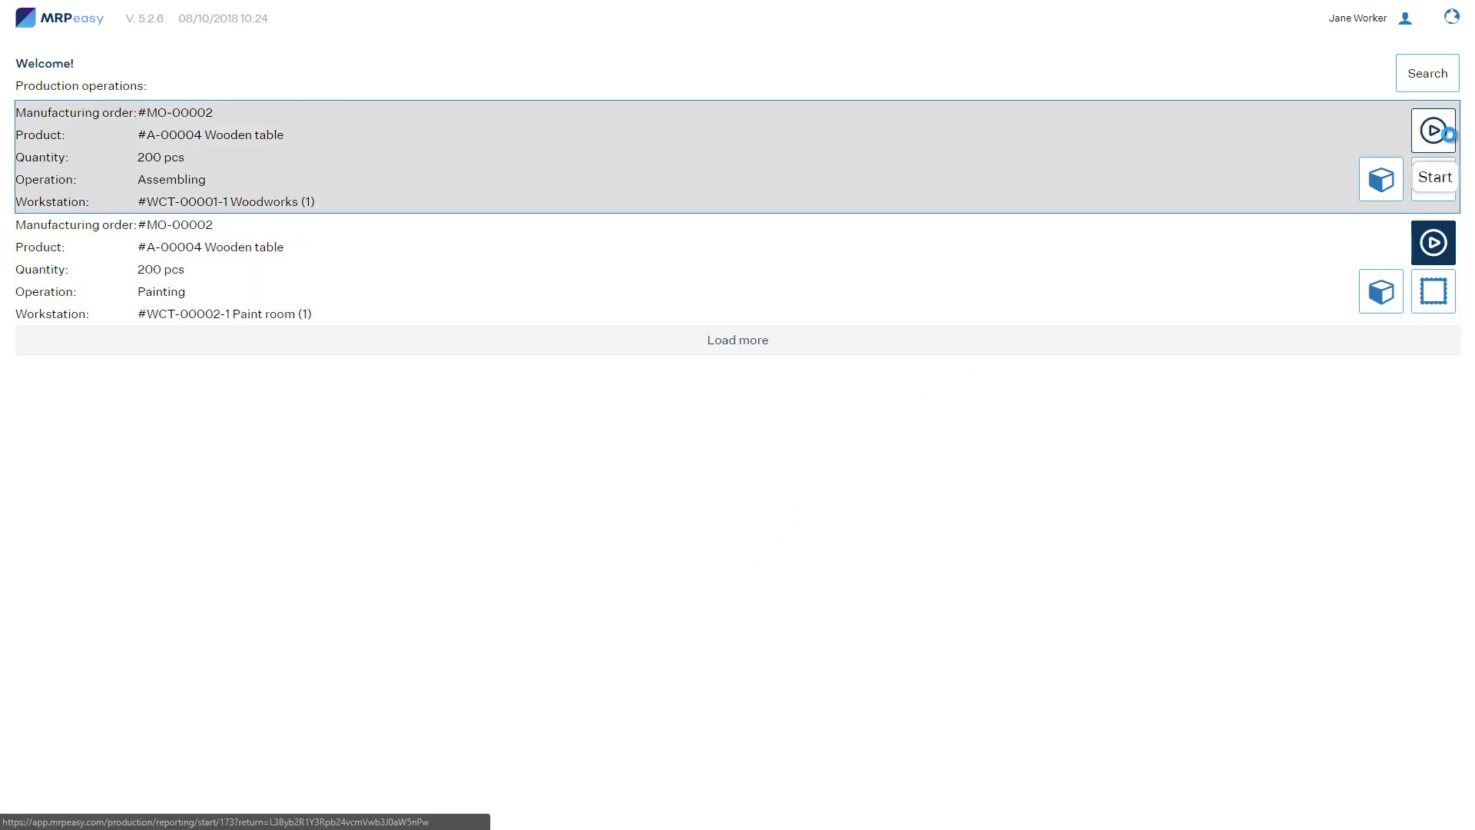
pyautogui.click(1434, 133)
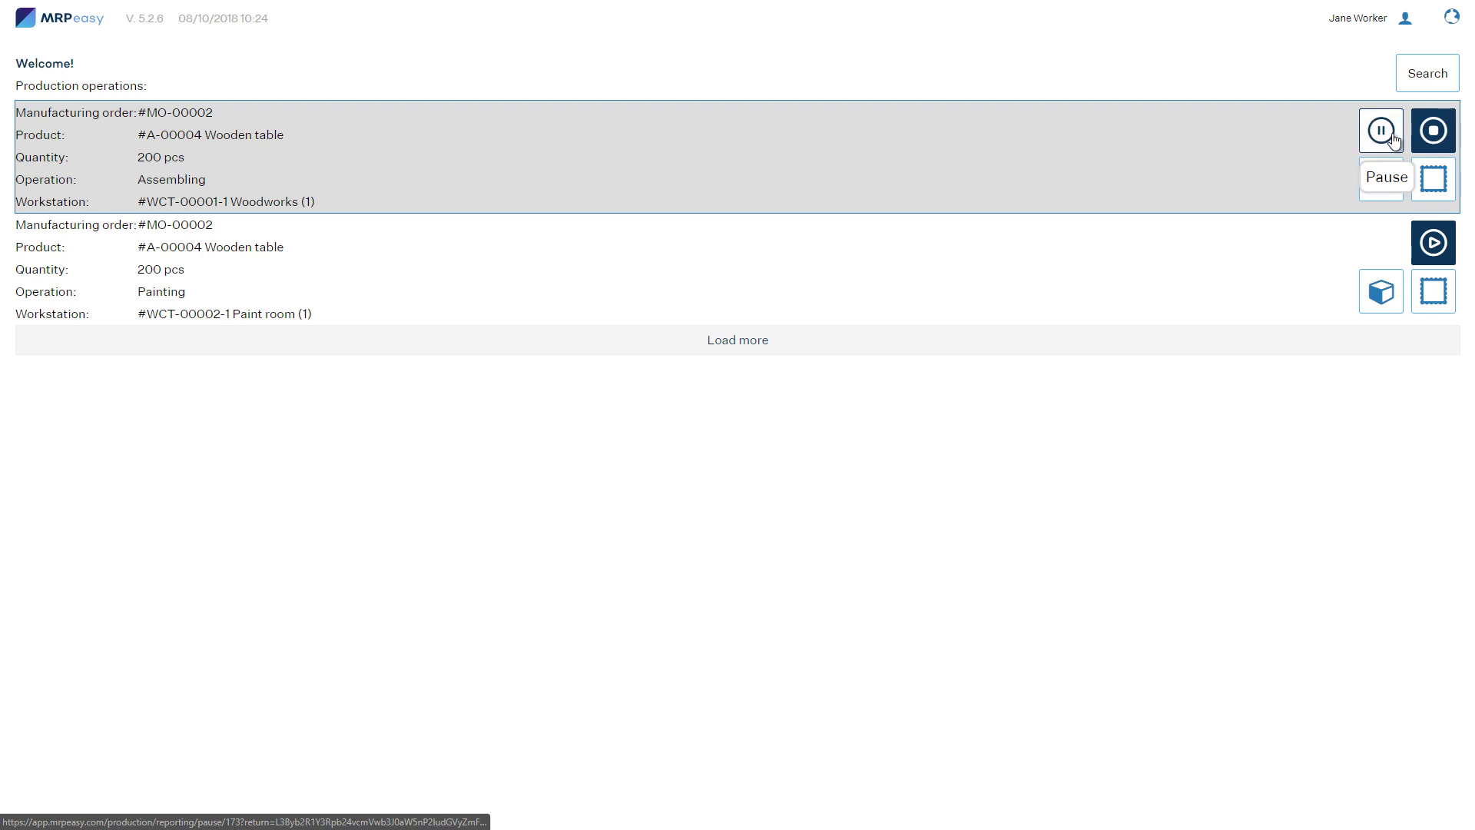
pyautogui.click(1392, 140)
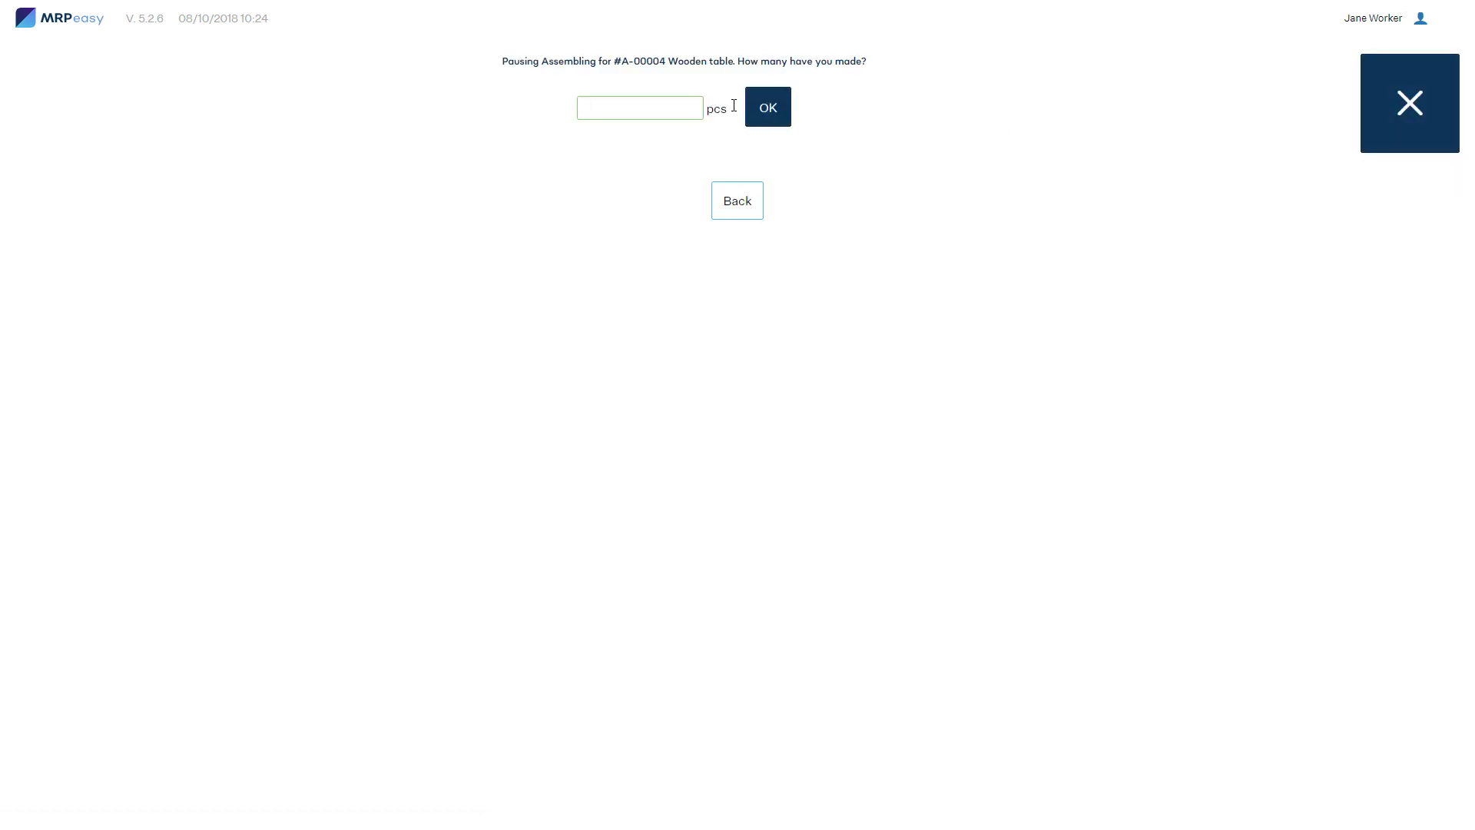
# Step: Report 50 pcs made, then resume Assembling and finish it with the remaining 150 pcs
pyautogui.write('50')
pyautogui.click(749, 109)
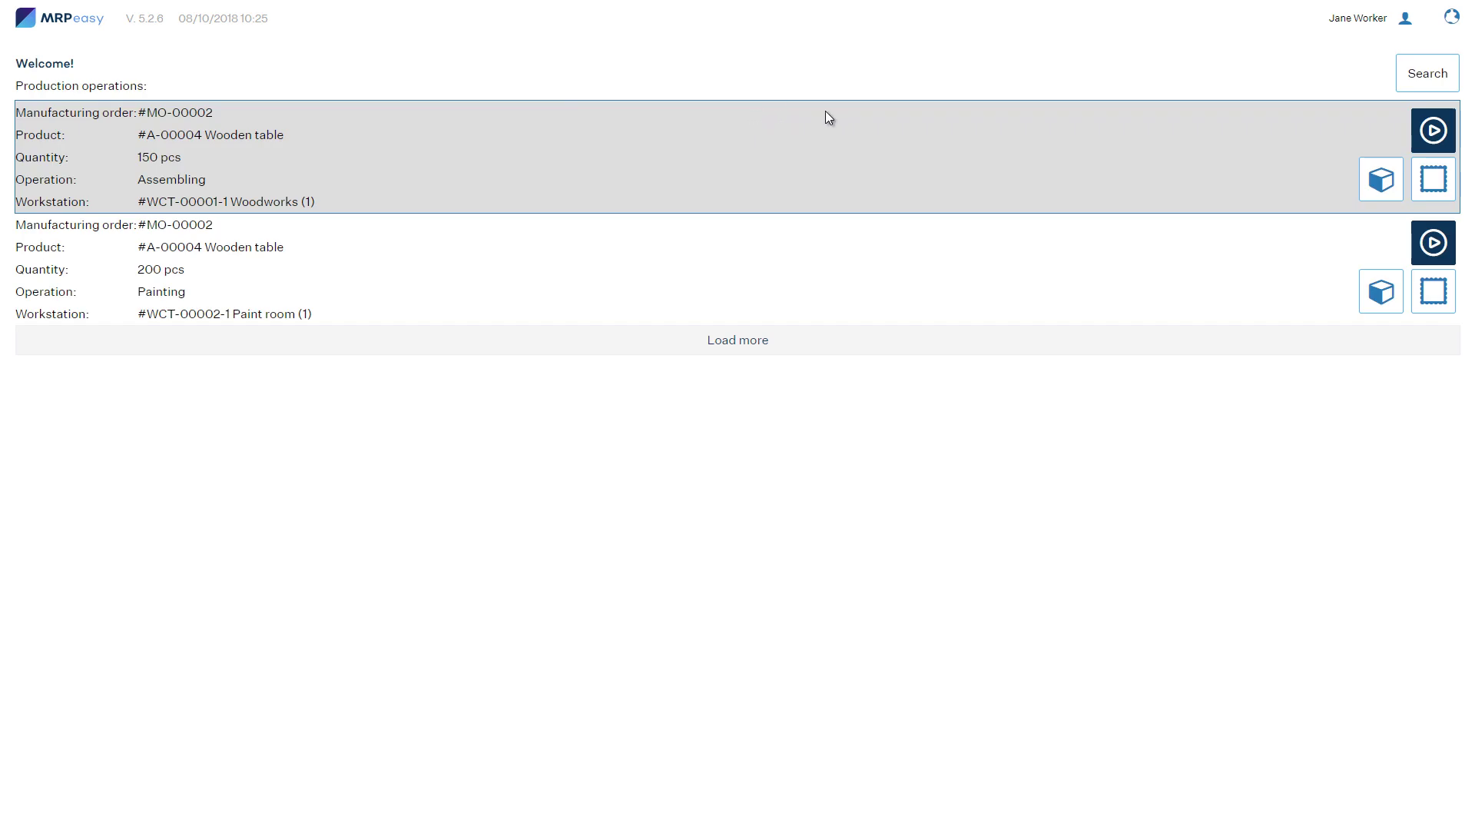
pyautogui.click(1428, 132)
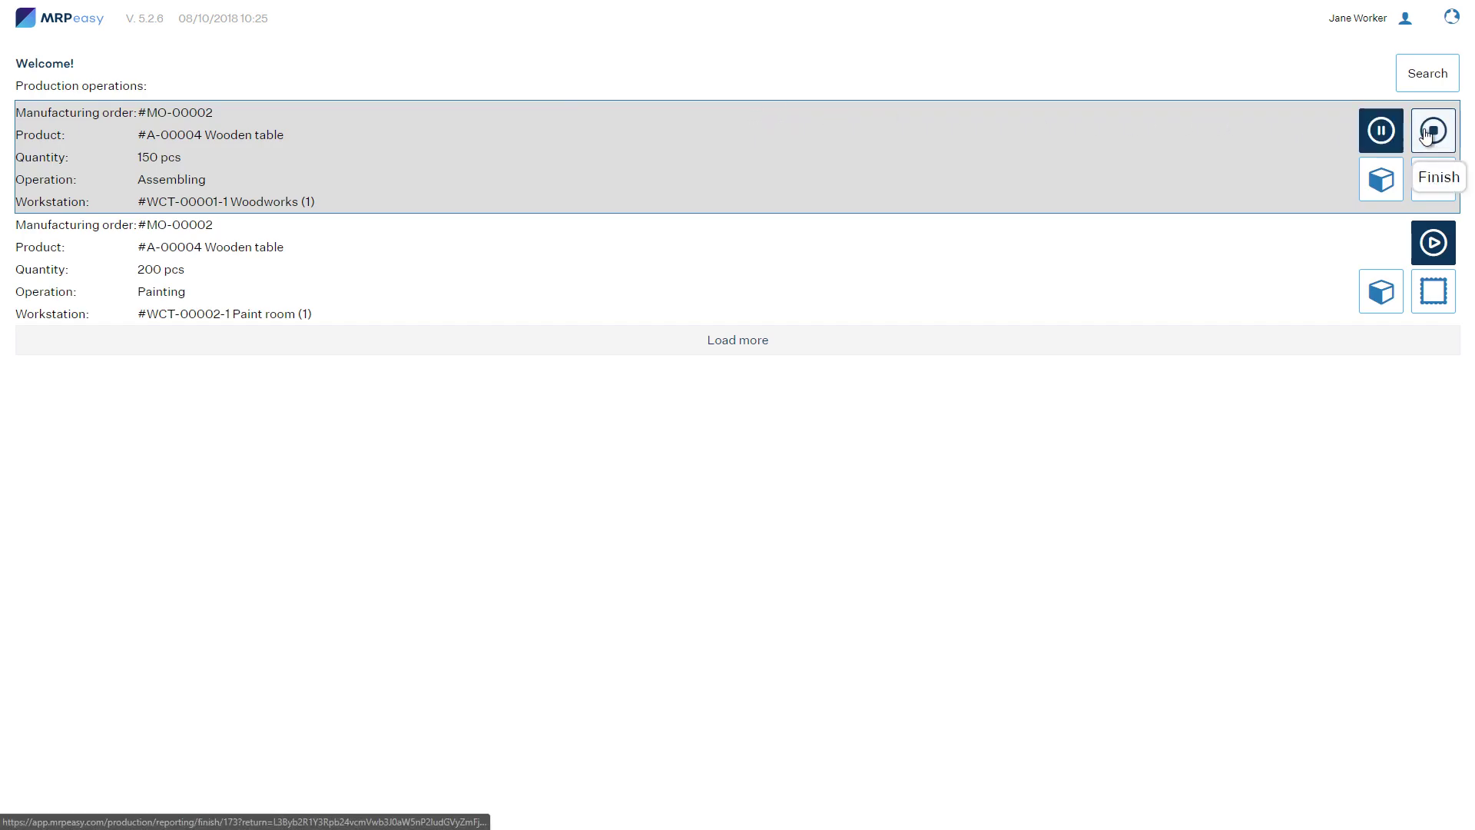
pyautogui.click(1429, 132)
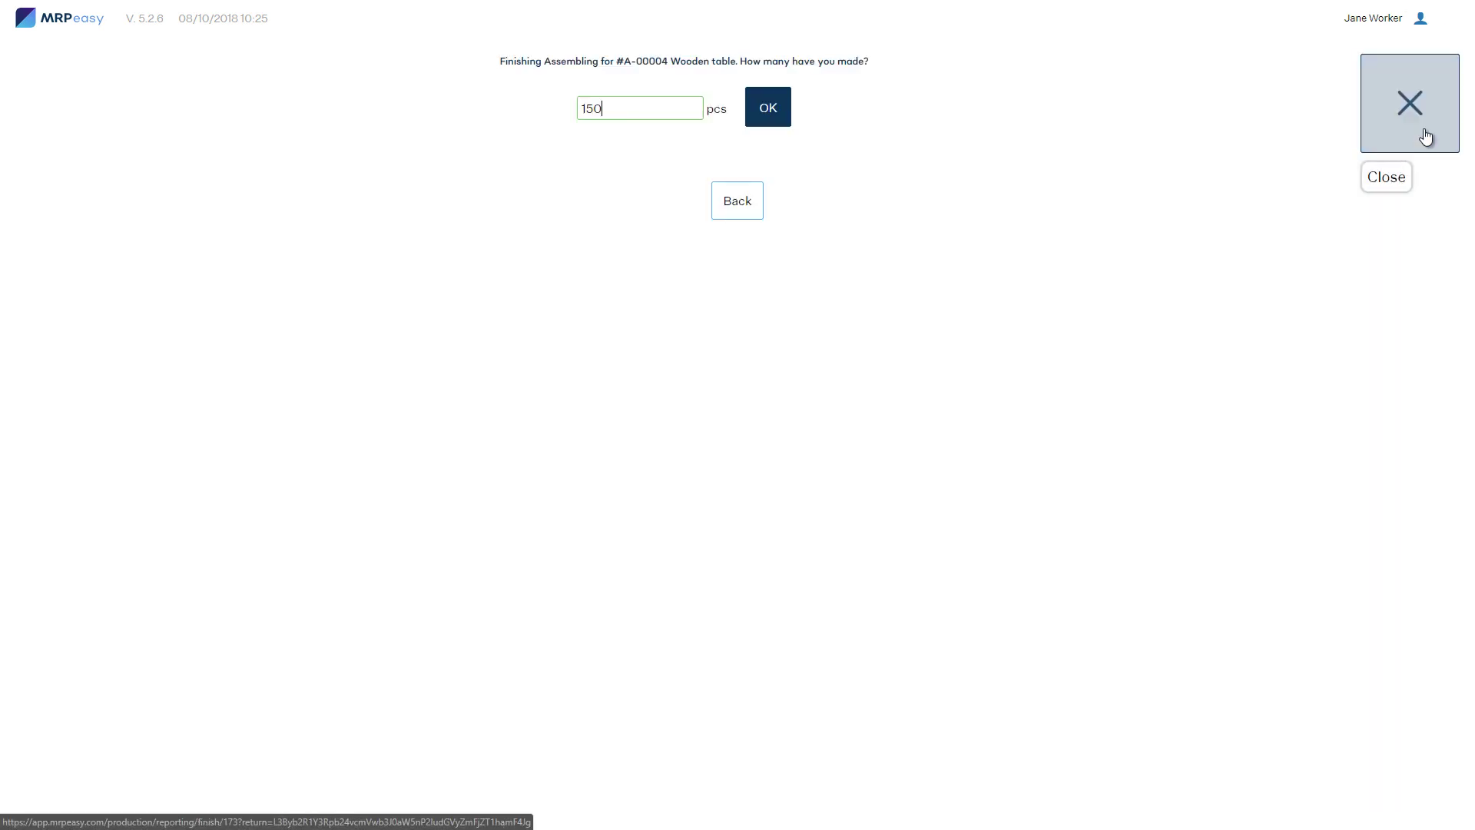
pyautogui.click(771, 109)
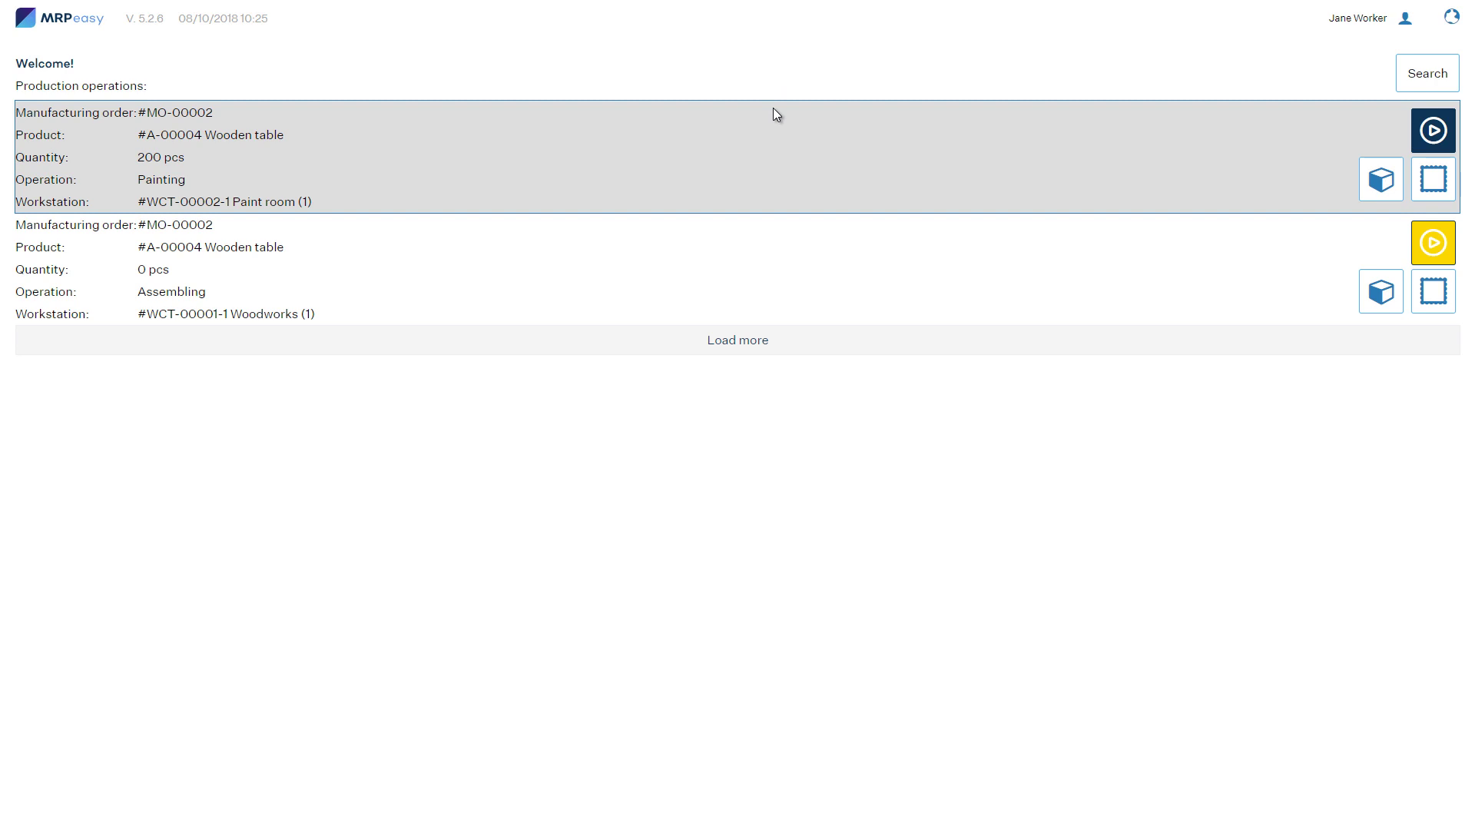
# Step: Review Painting's materials list and attached table picture, then start the Painting operation
pyautogui.click(1380, 179)
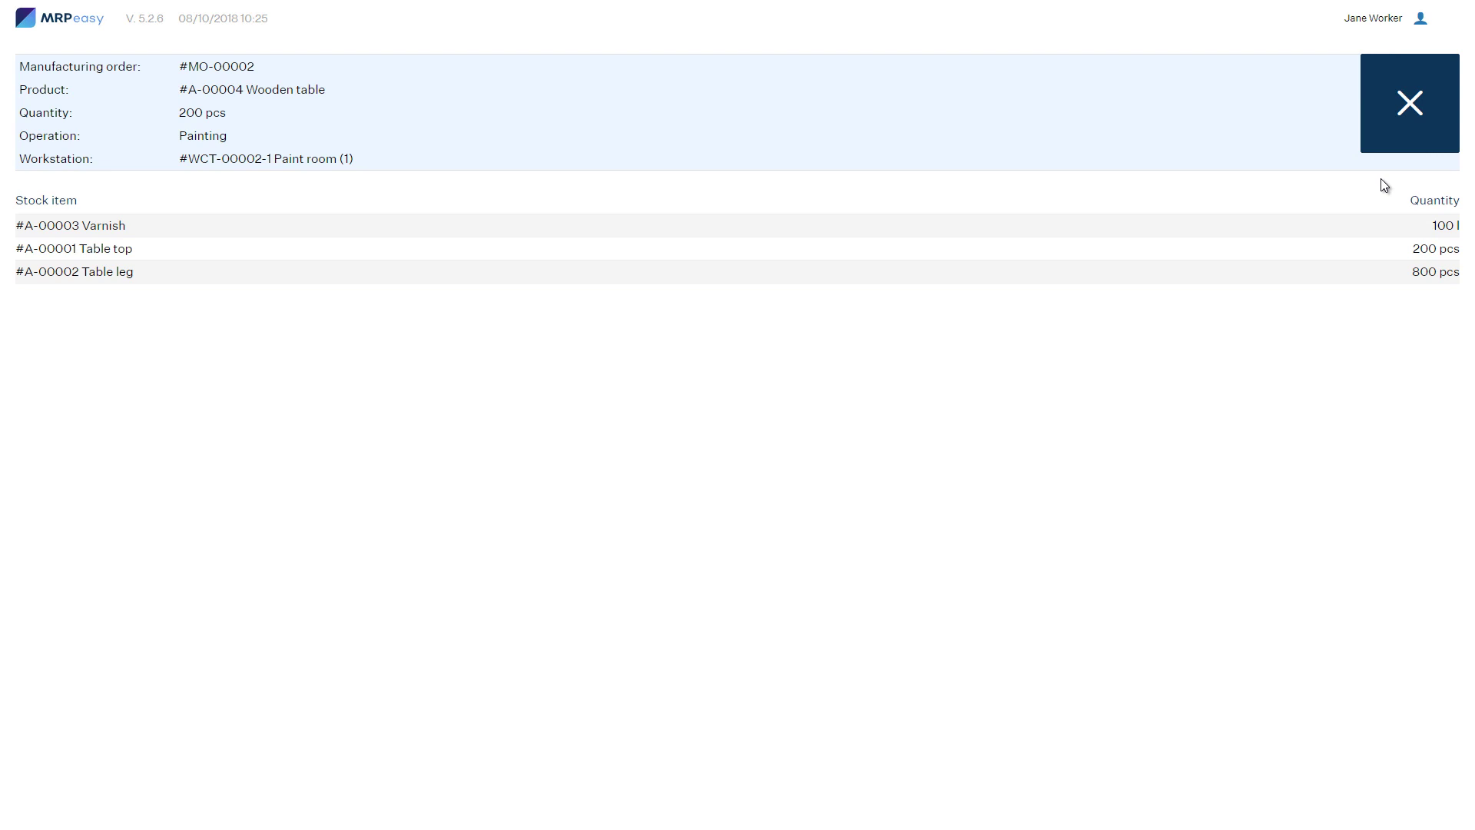
pyautogui.click(1409, 129)
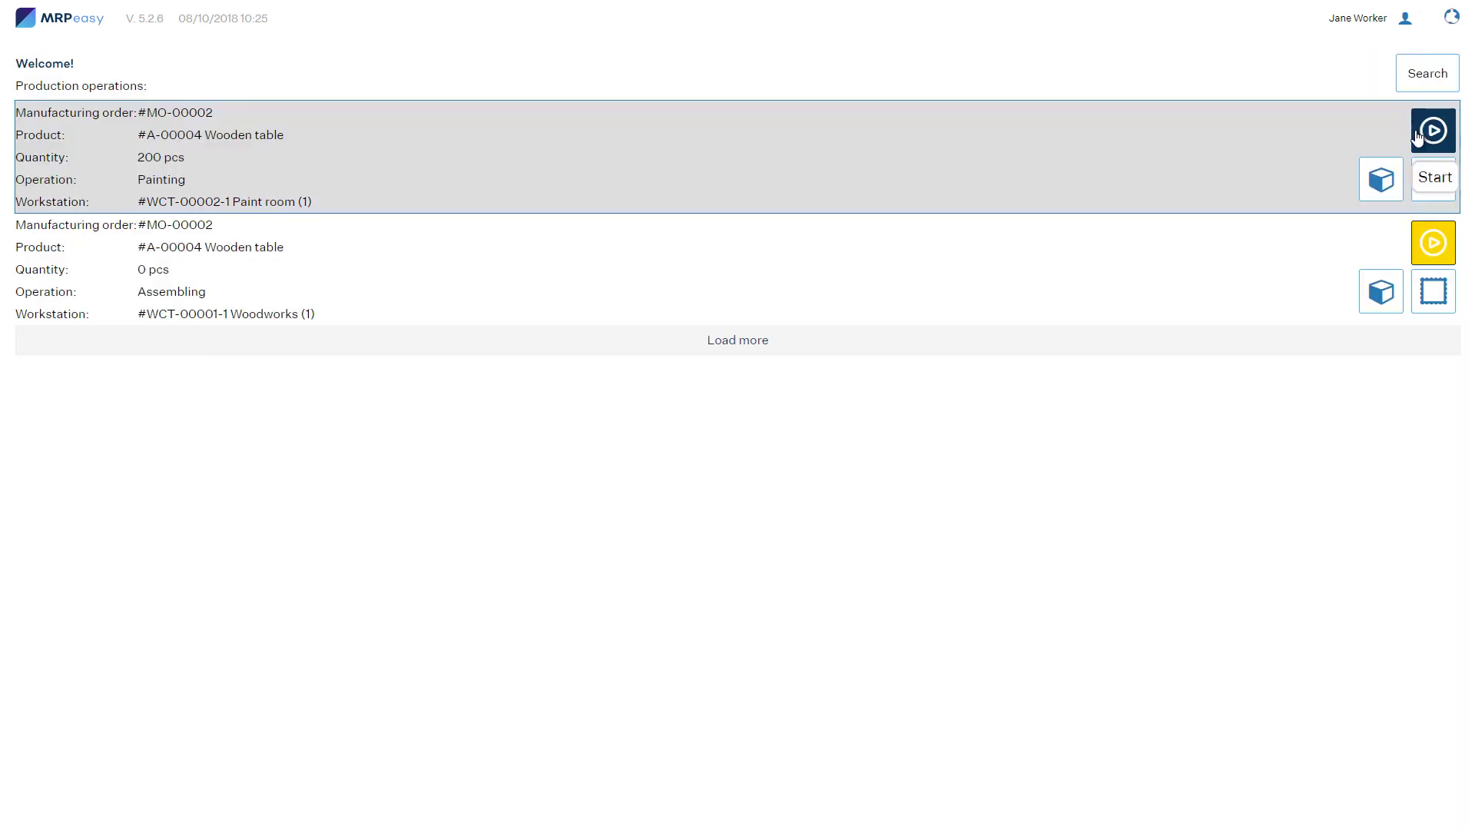
pyautogui.click(1435, 174)
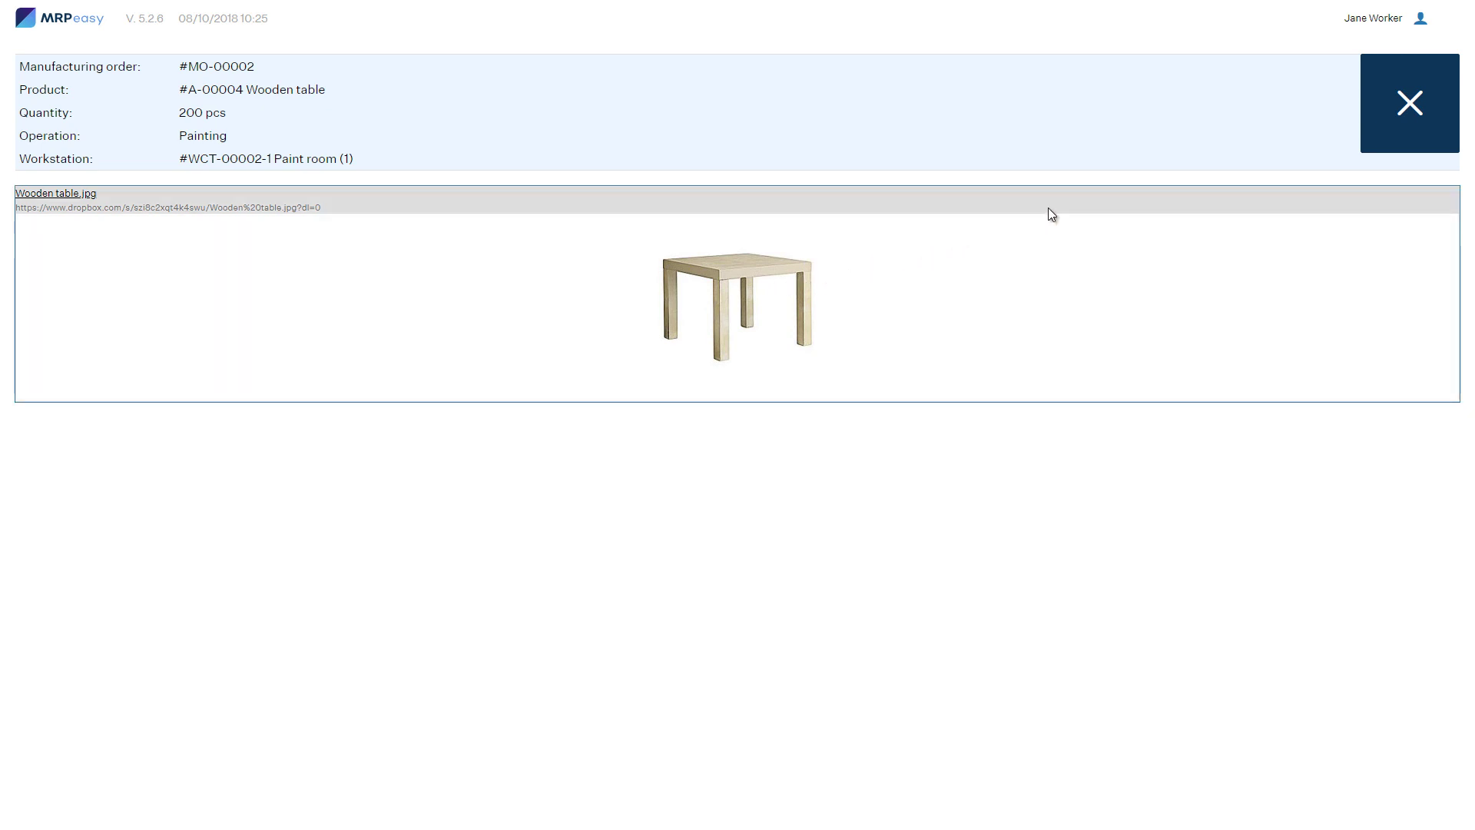
pyautogui.click(1391, 128)
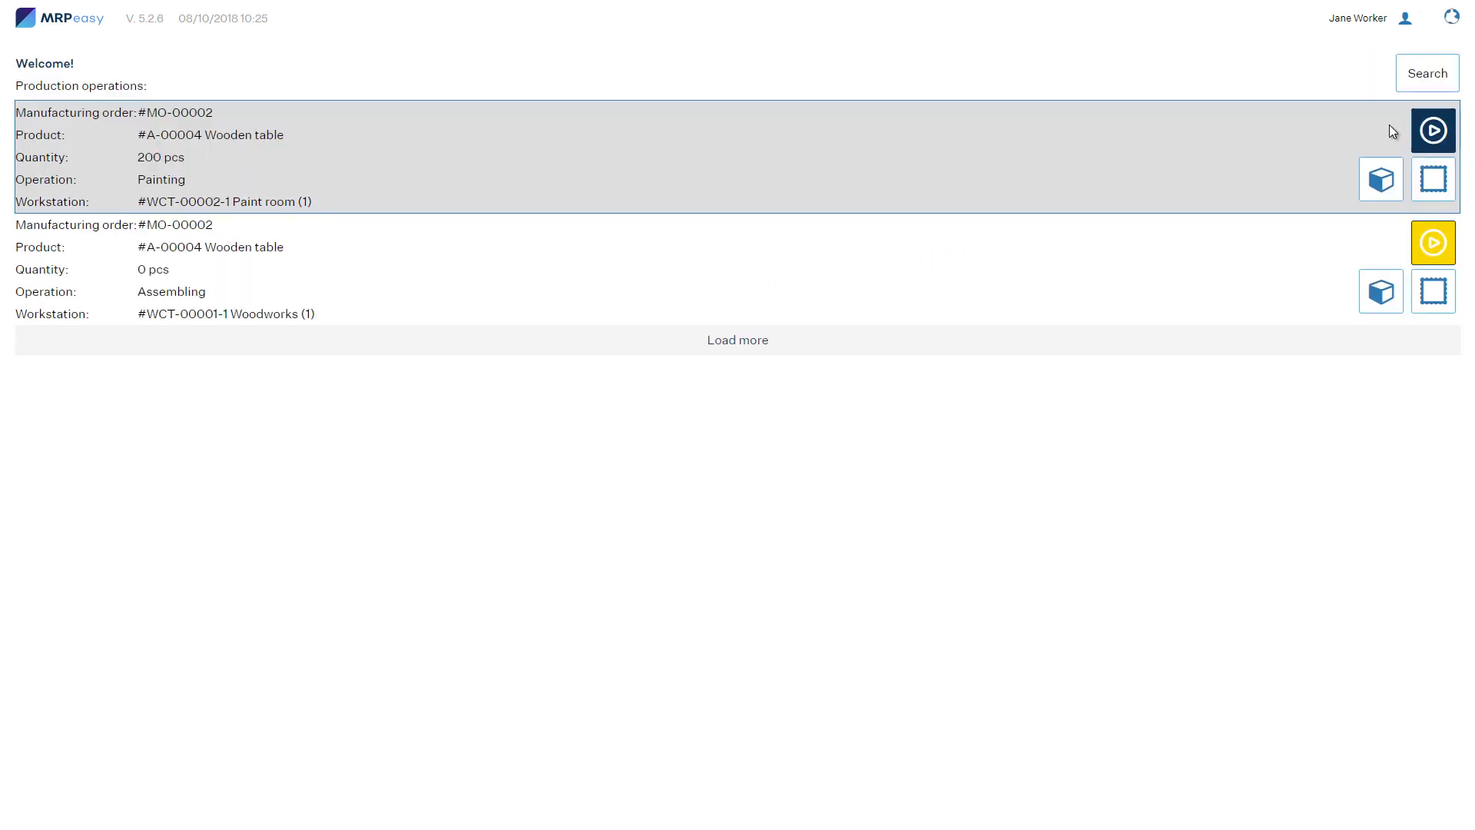
pyautogui.click(1431, 131)
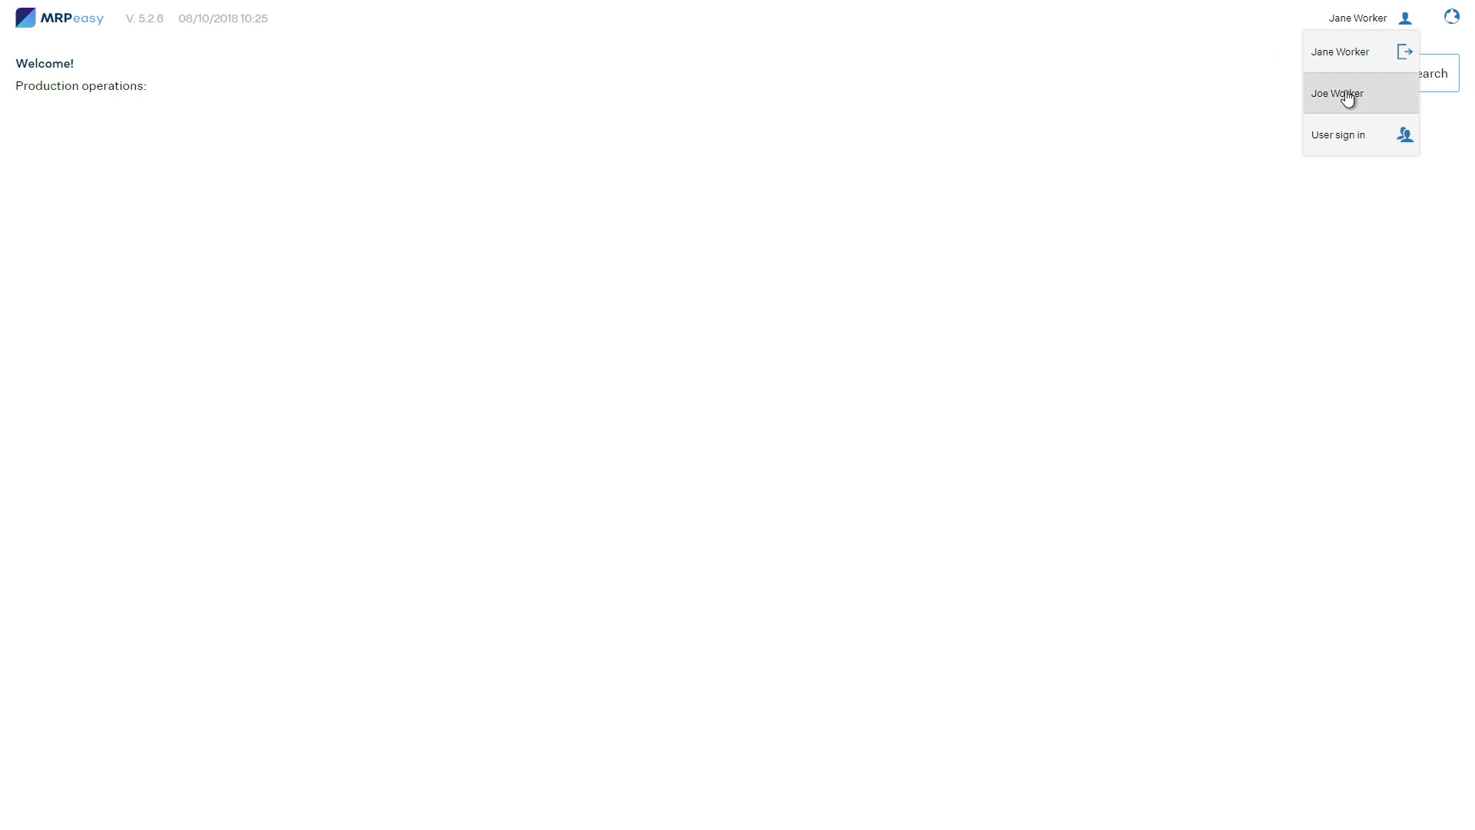
# Step: Switch from the header user menu to the other worker's account
pyautogui.click(1347, 95)
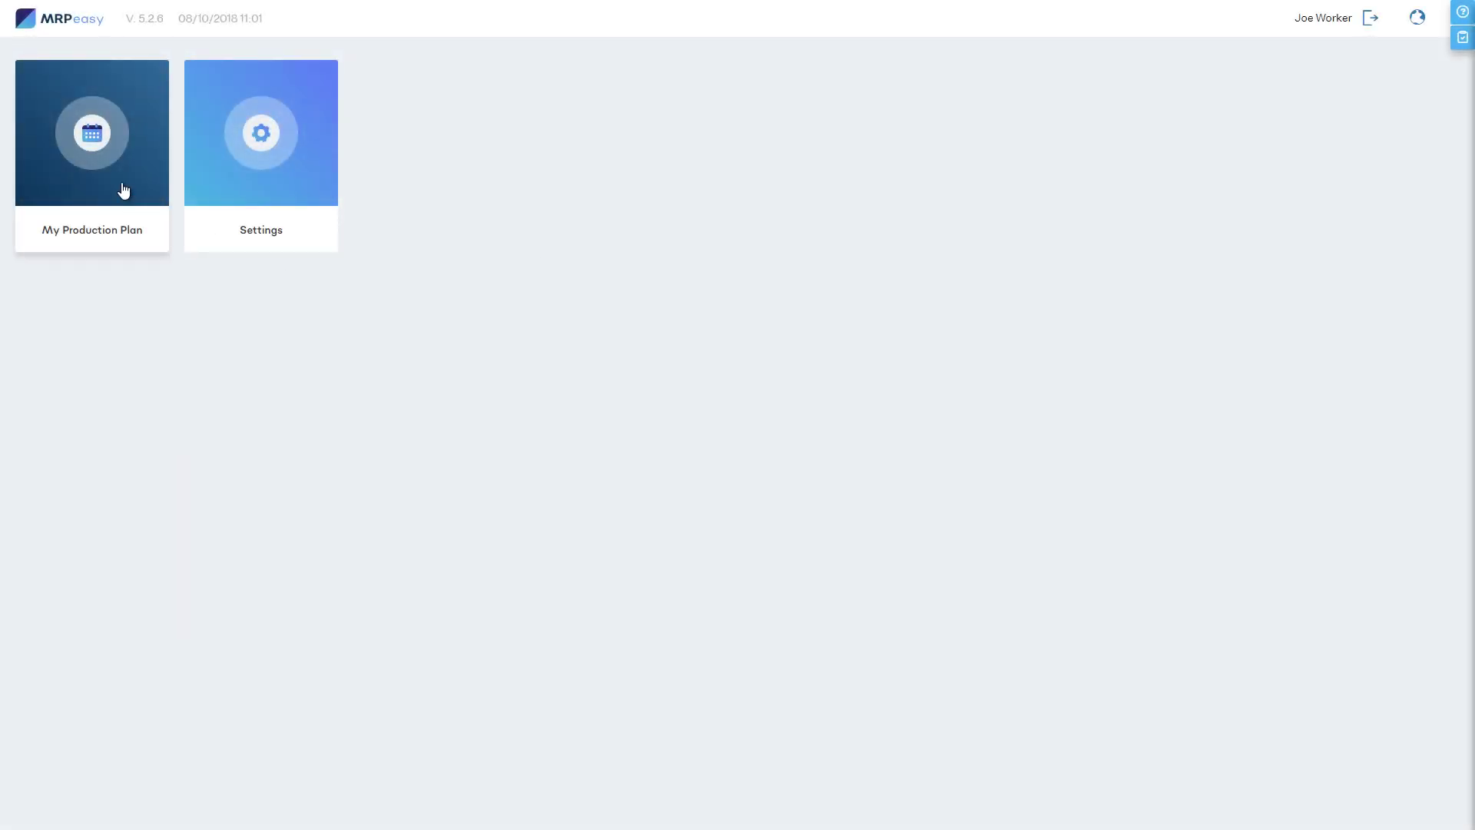
pyautogui.click(123, 187)
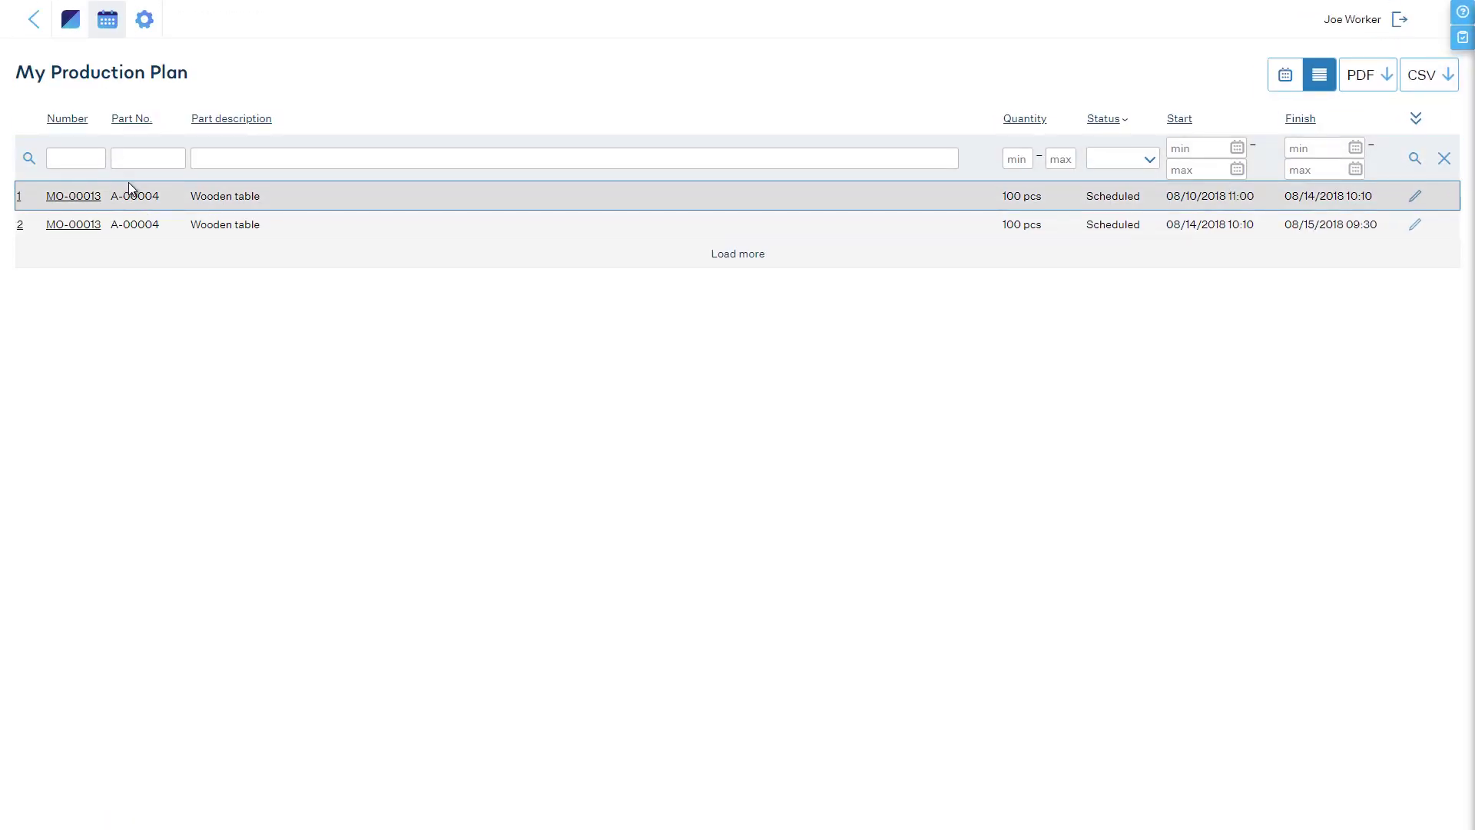
pyautogui.click(1287, 74)
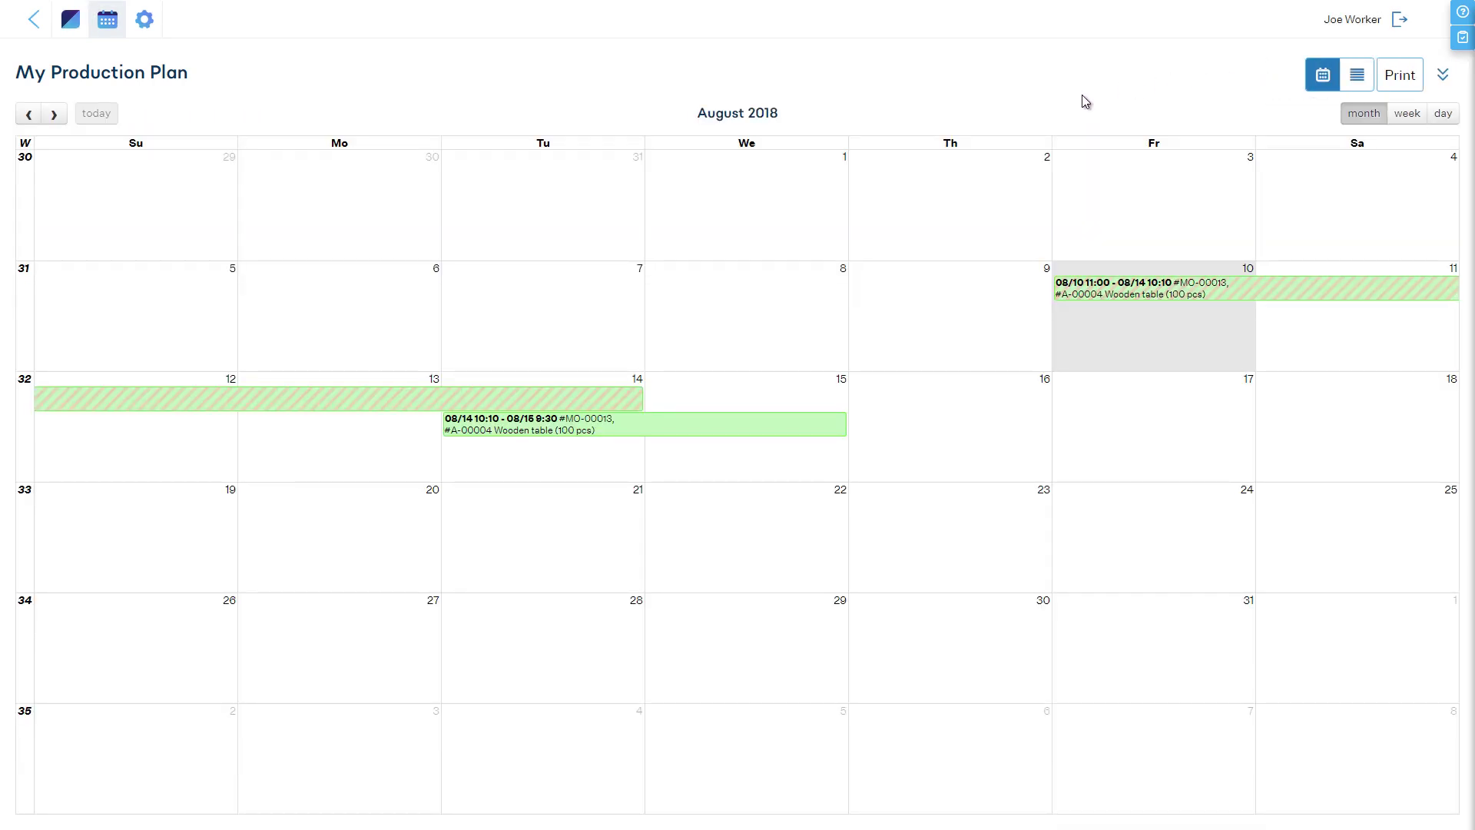
pyautogui.click(1123, 290)
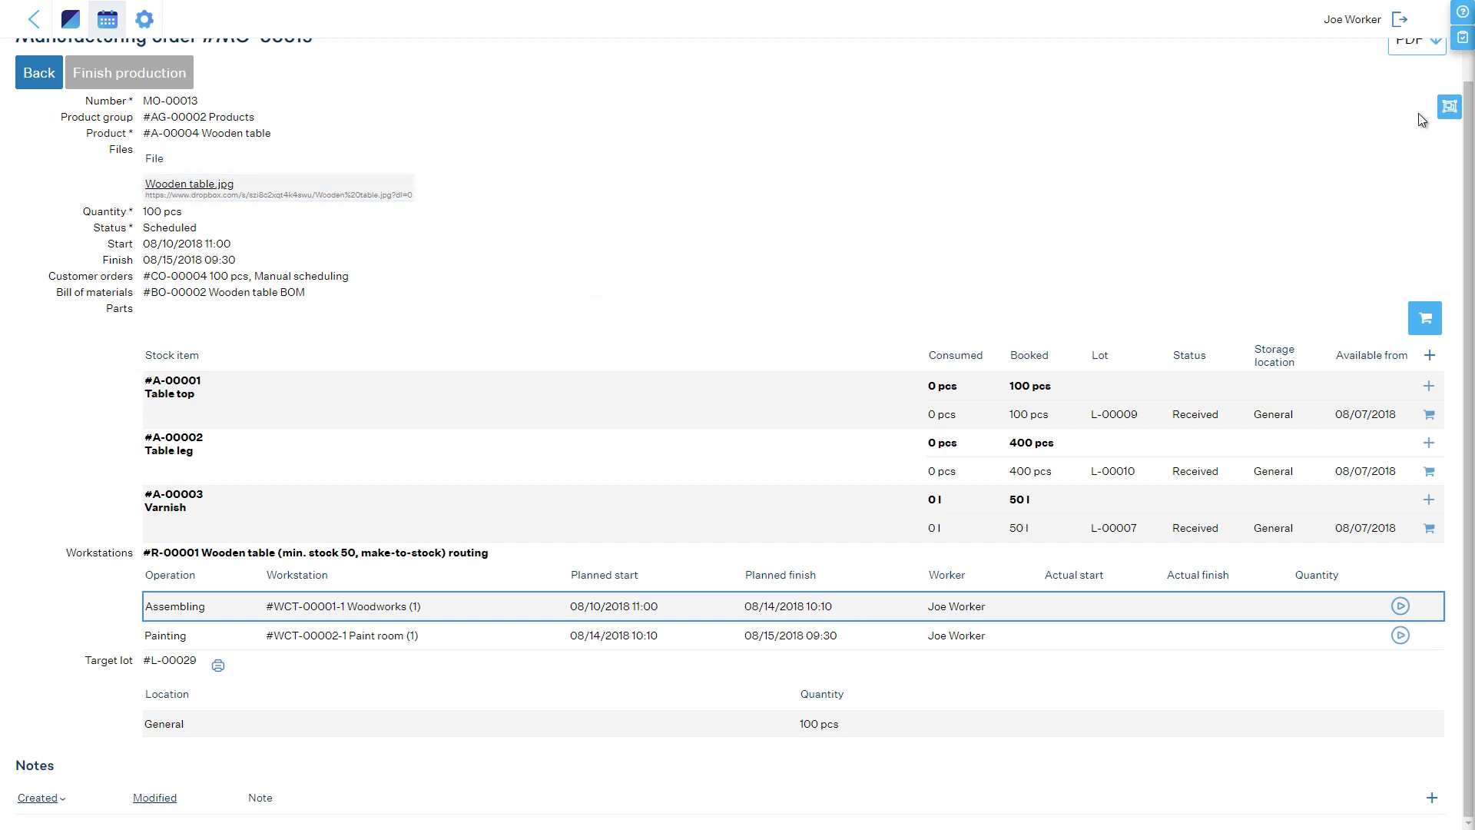
pyautogui.click(1449, 106)
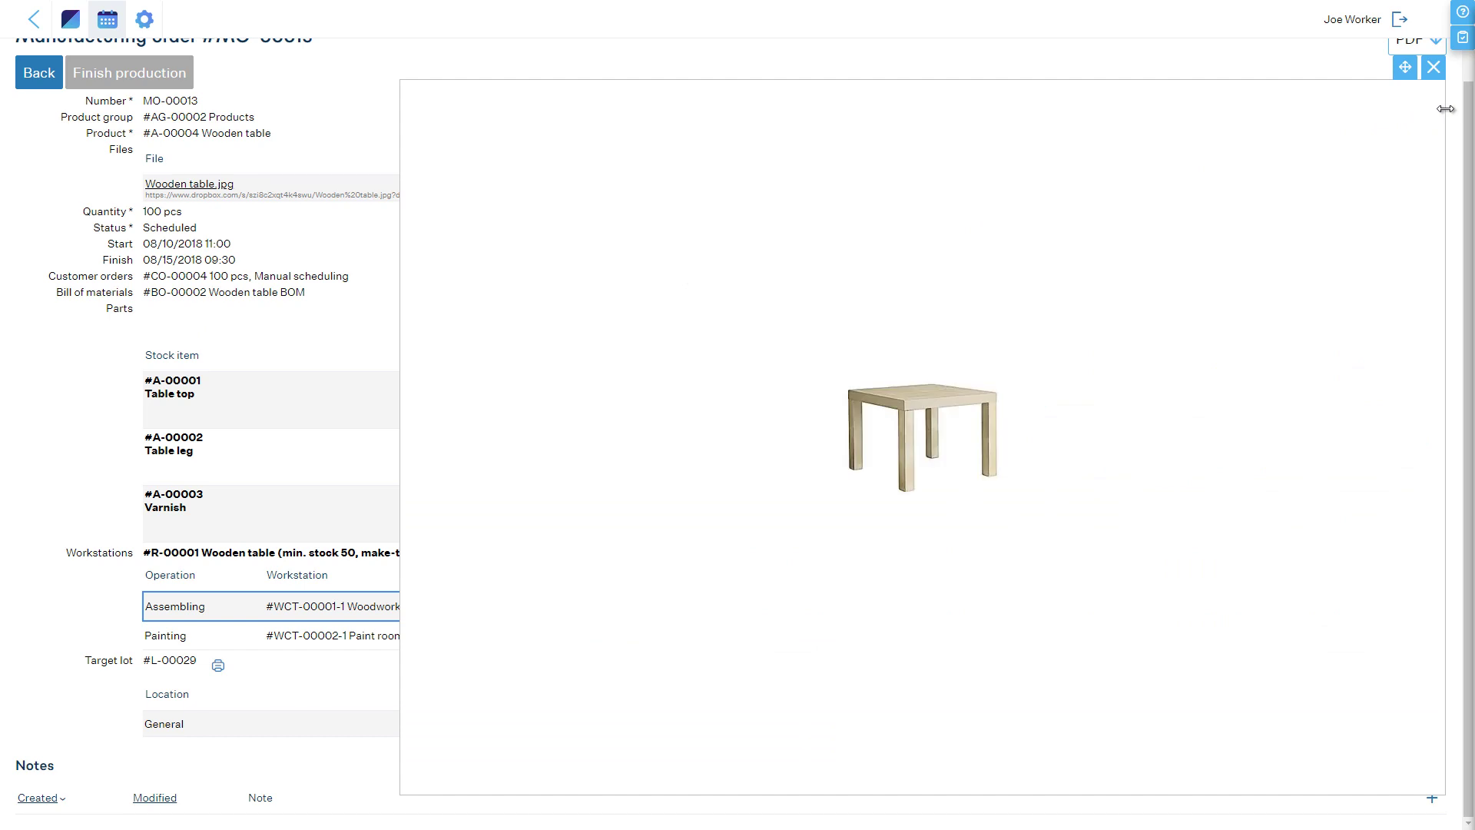
pyautogui.click(1432, 69)
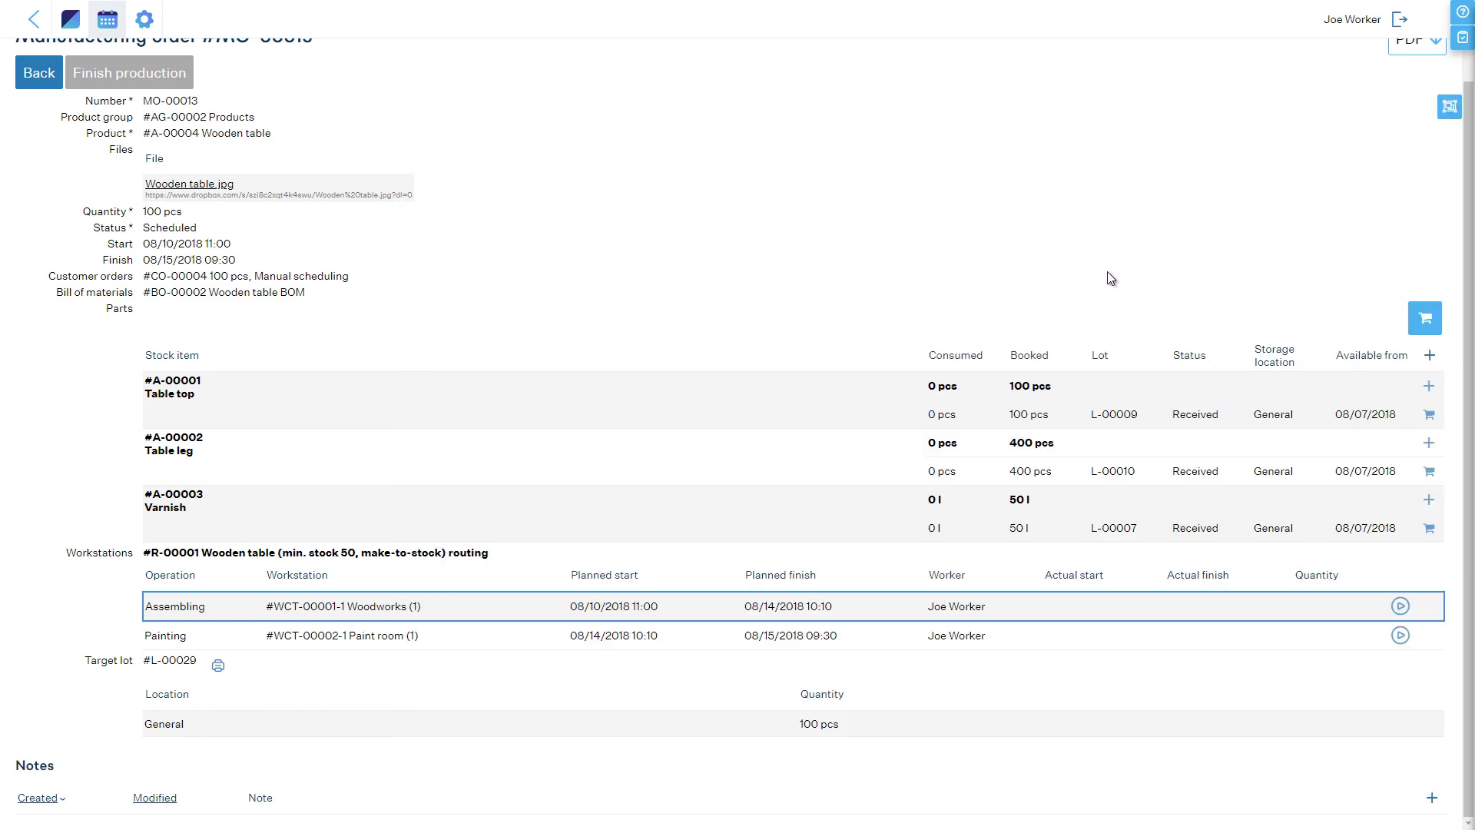
pyautogui.click(1031, 374)
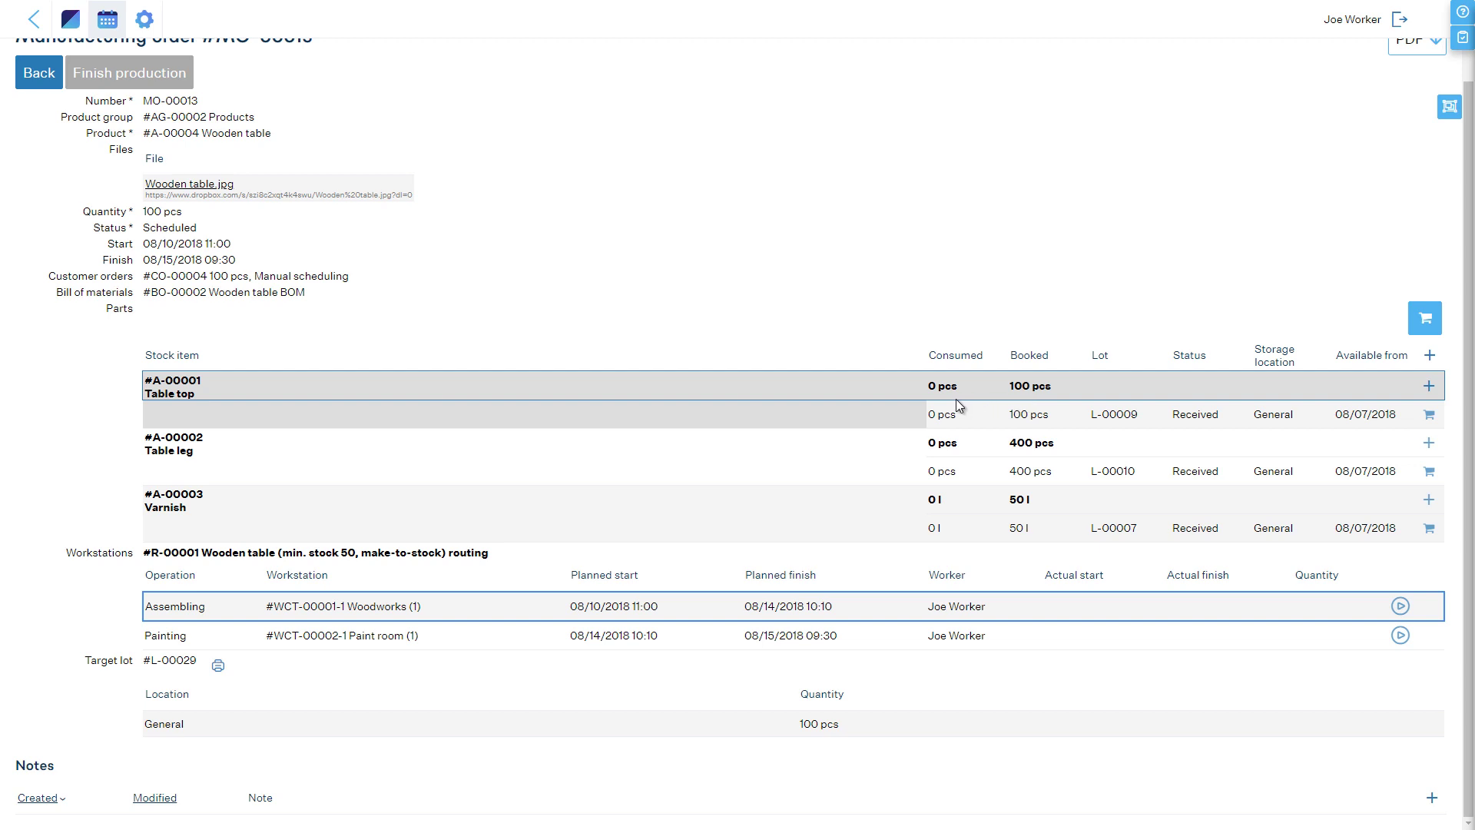
# Step: Consume 10 pcs of Table top from lot L-00009 on MO-00013
pyautogui.click(1429, 416)
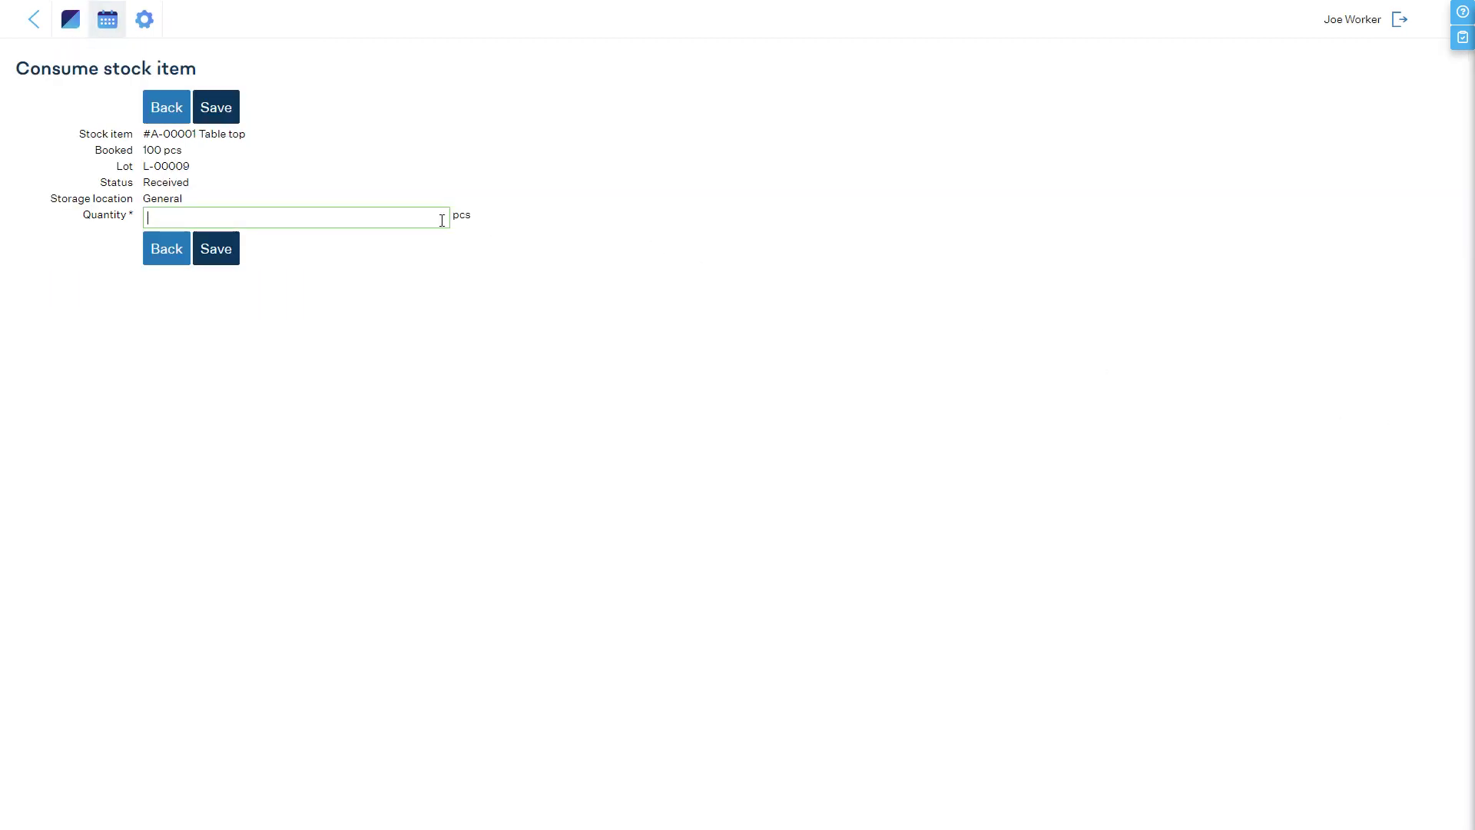
pyautogui.write('10')
pyautogui.click(229, 242)
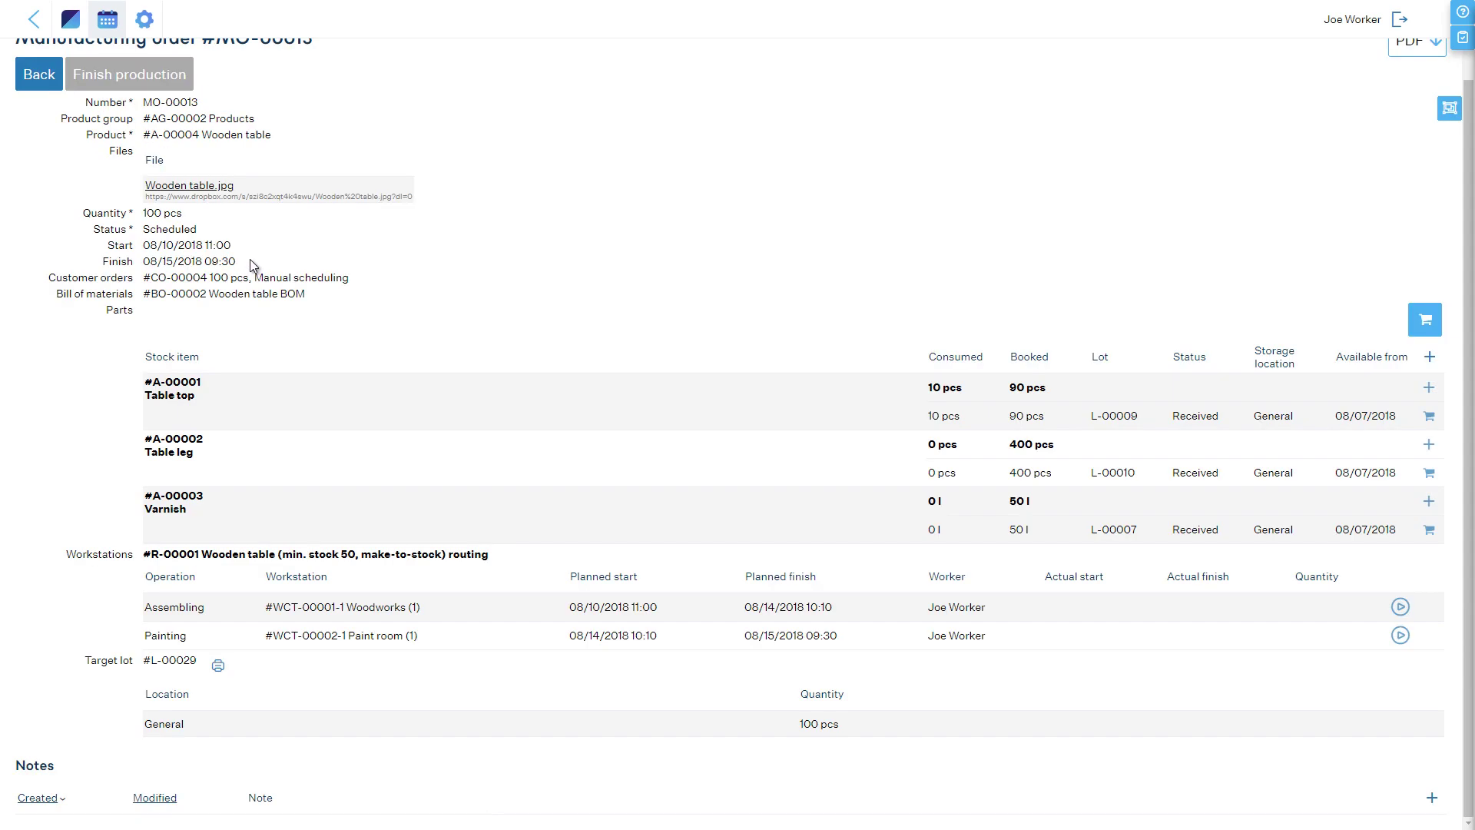
# Step: Consume parts for 10 Wooden tables, then another 10 pcs of Table top
pyautogui.click(1429, 326)
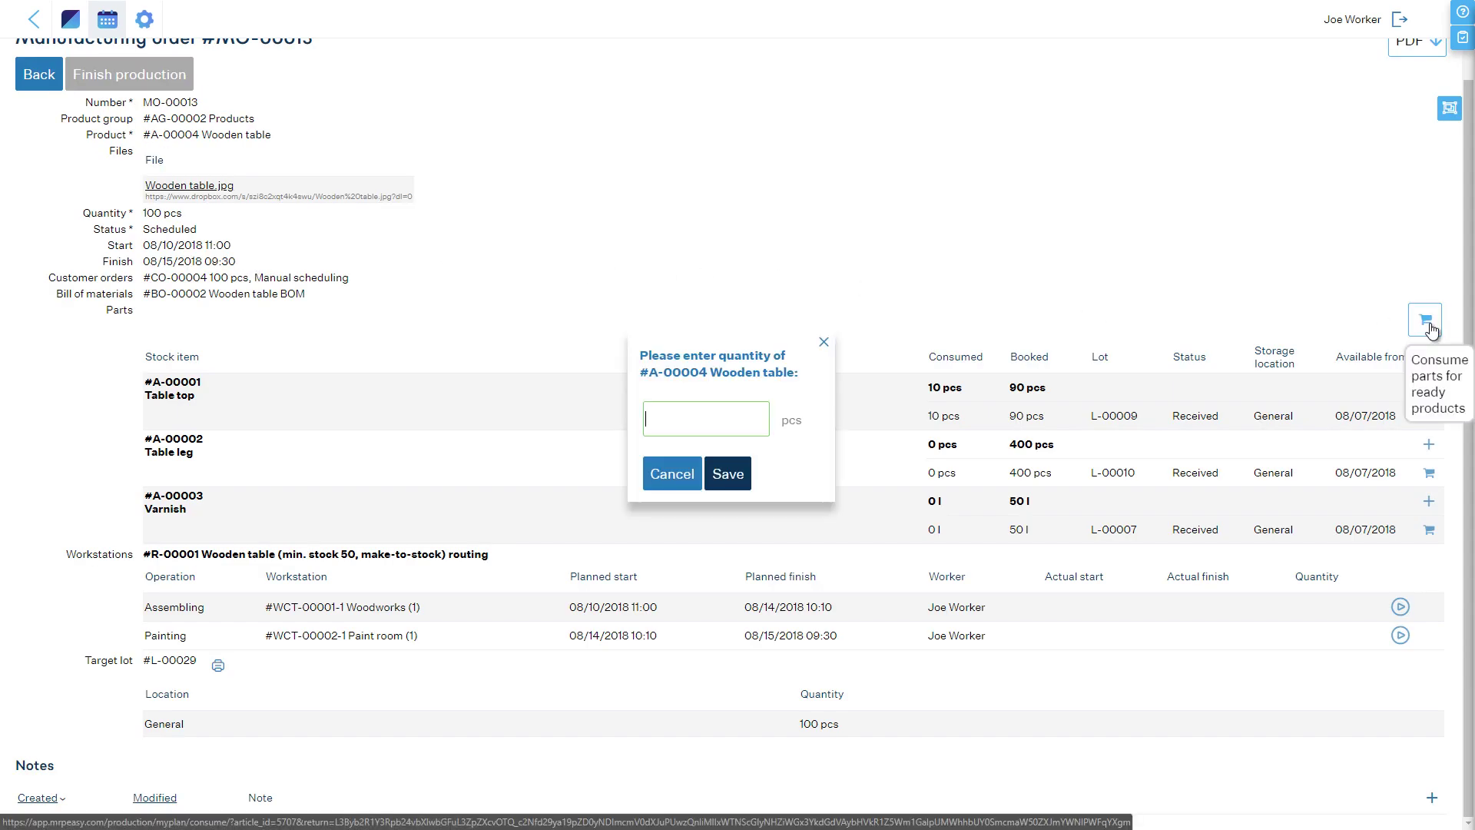
pyautogui.write('10')
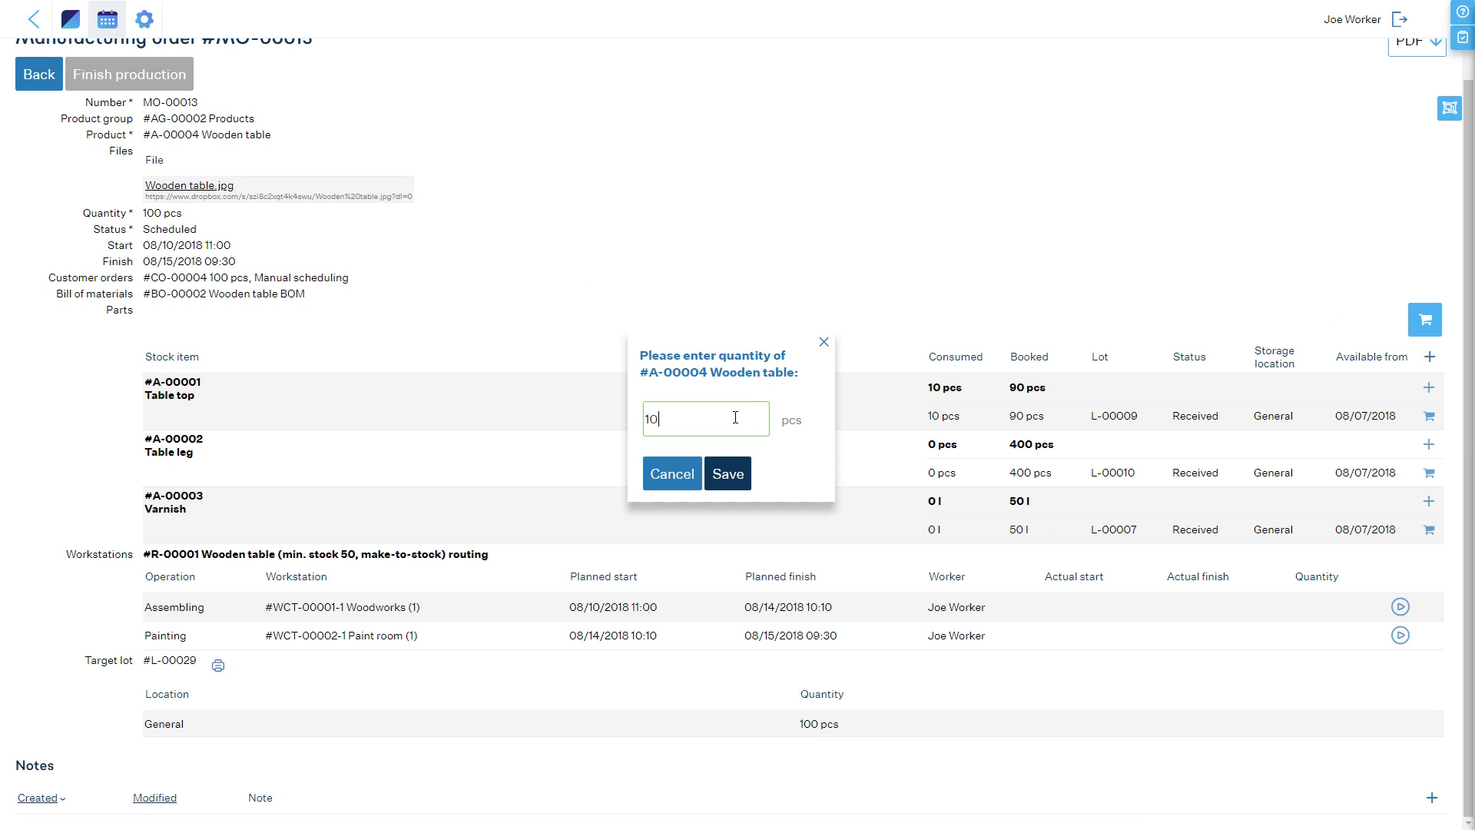
pyautogui.click(730, 472)
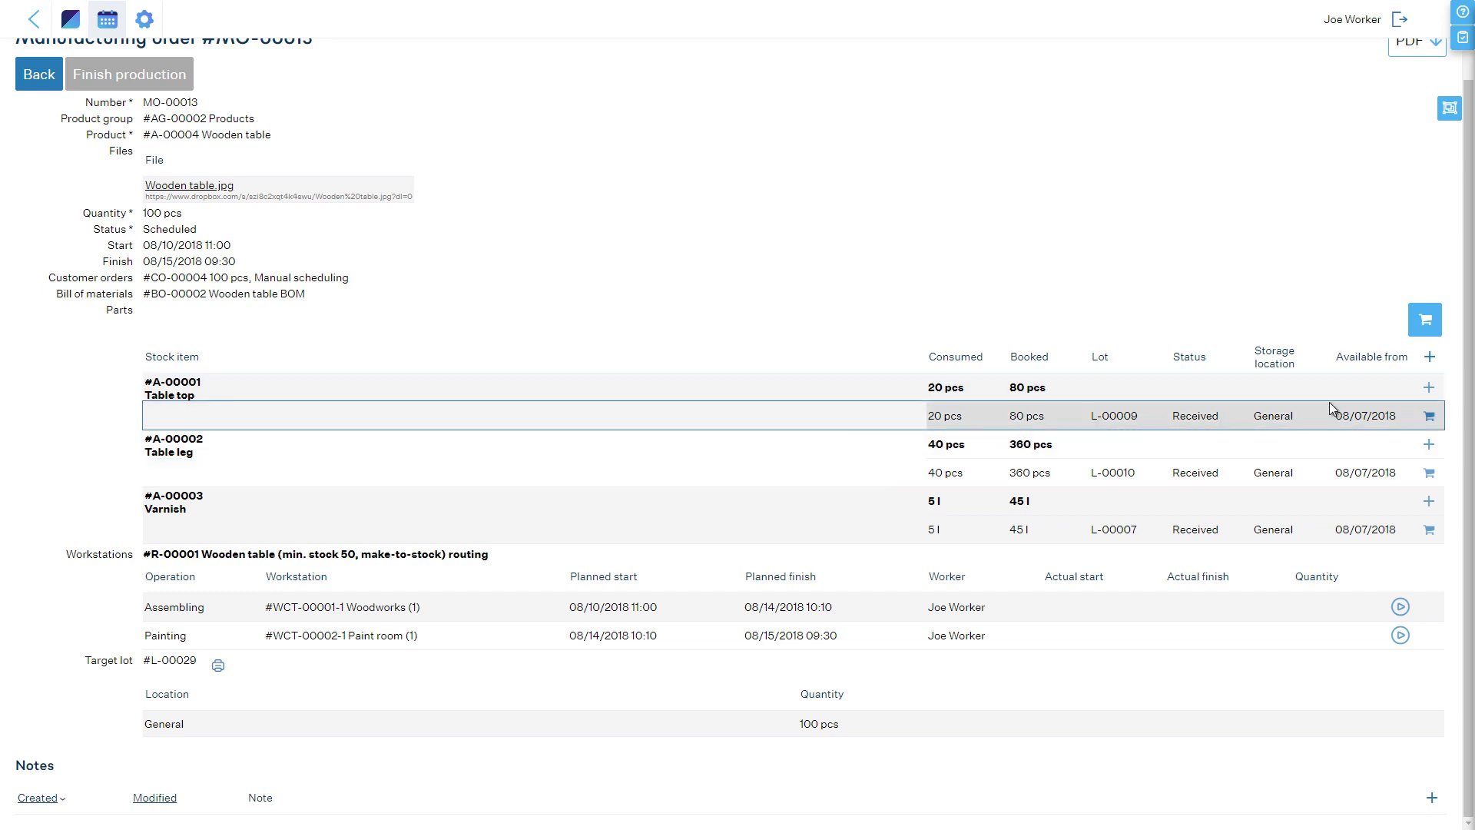
pyautogui.click(1429, 415)
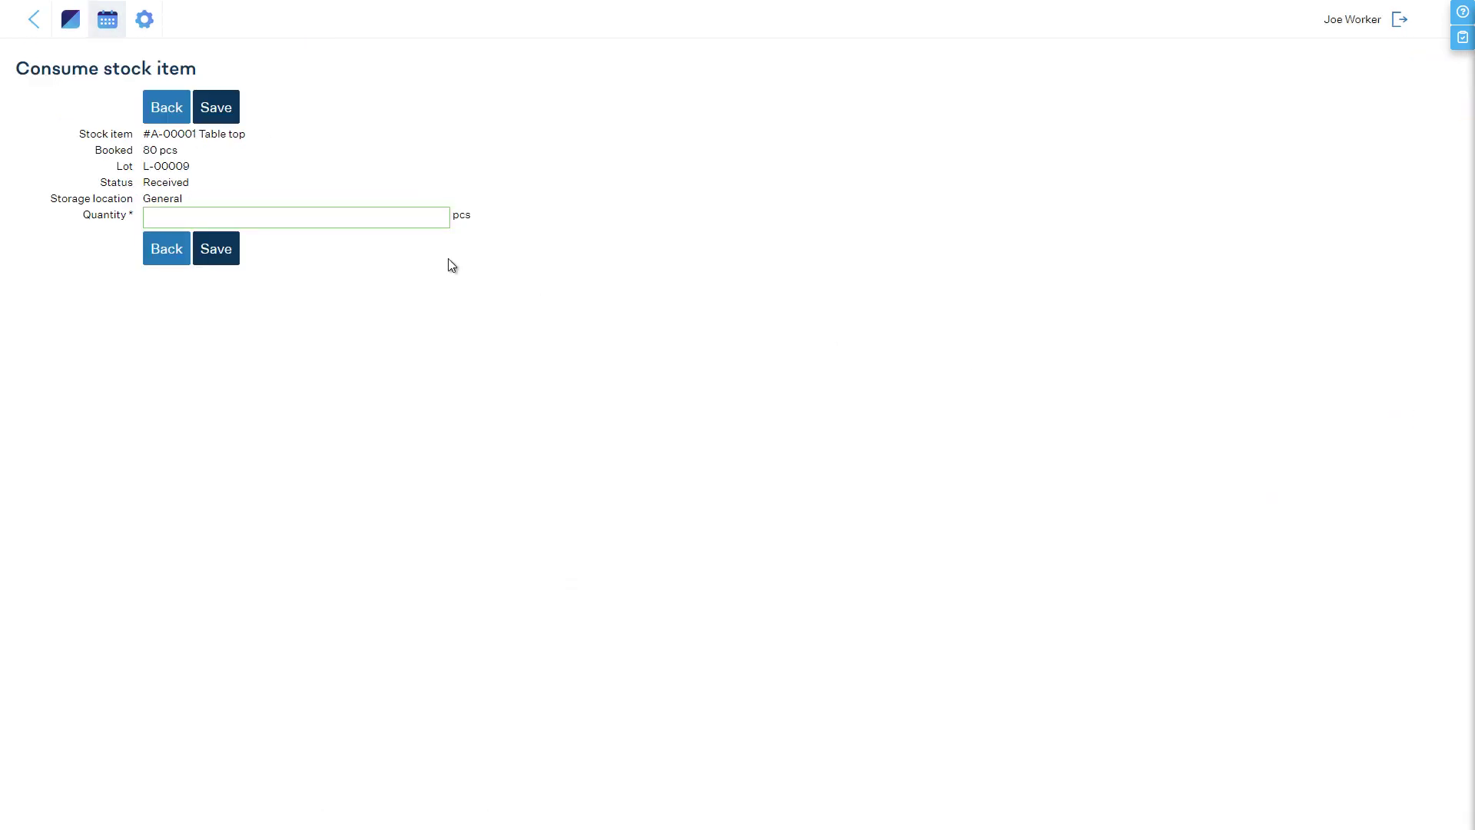
pyautogui.write('10')
pyautogui.click(226, 248)
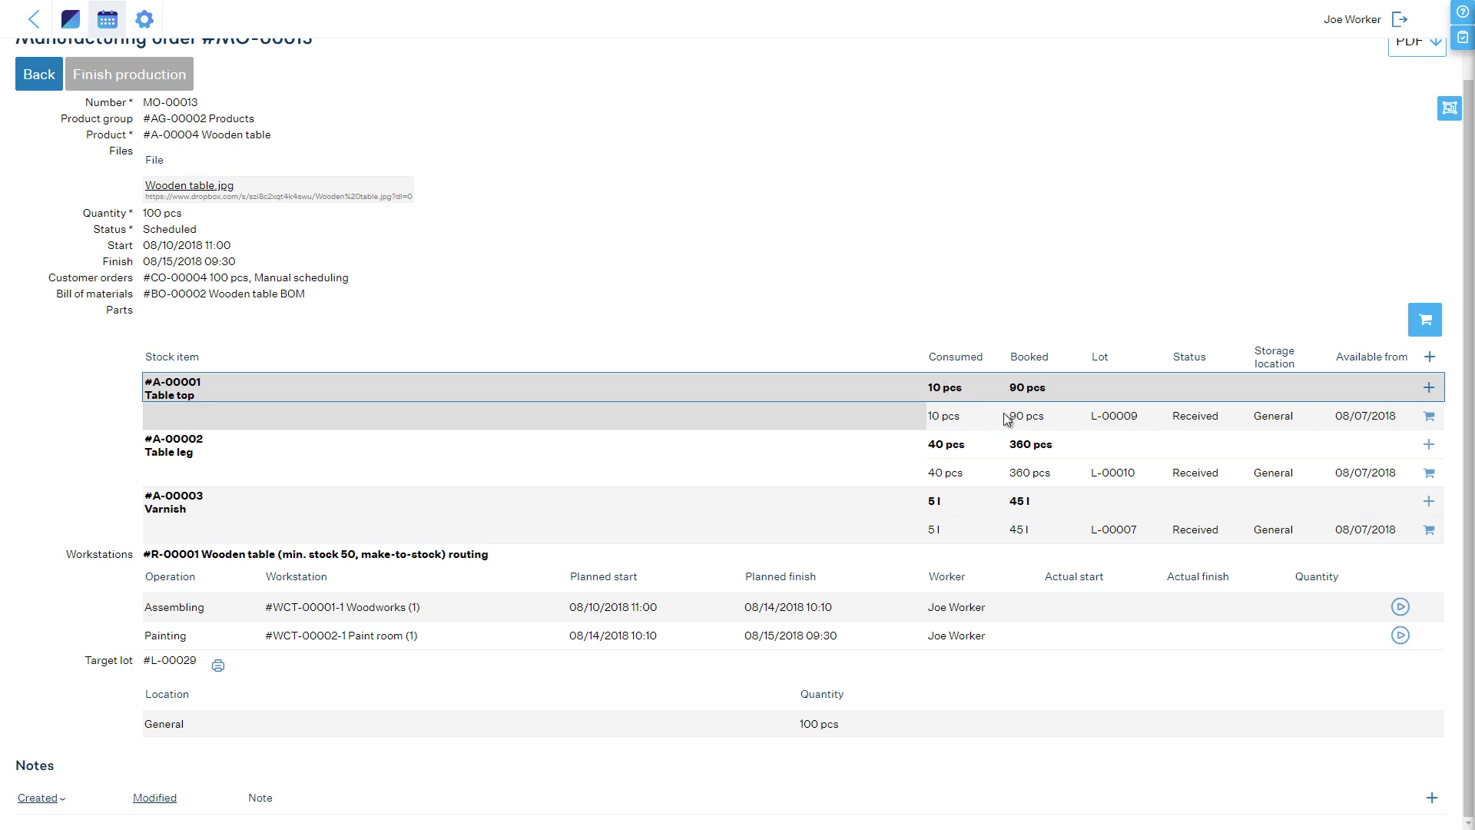
# Step: Start and finish Assembling on MO-00013, reporting 50 pcs made
pyautogui.click(1400, 606)
pyautogui.click(1400, 607)
pyautogui.write('50')
pyautogui.click(724, 469)
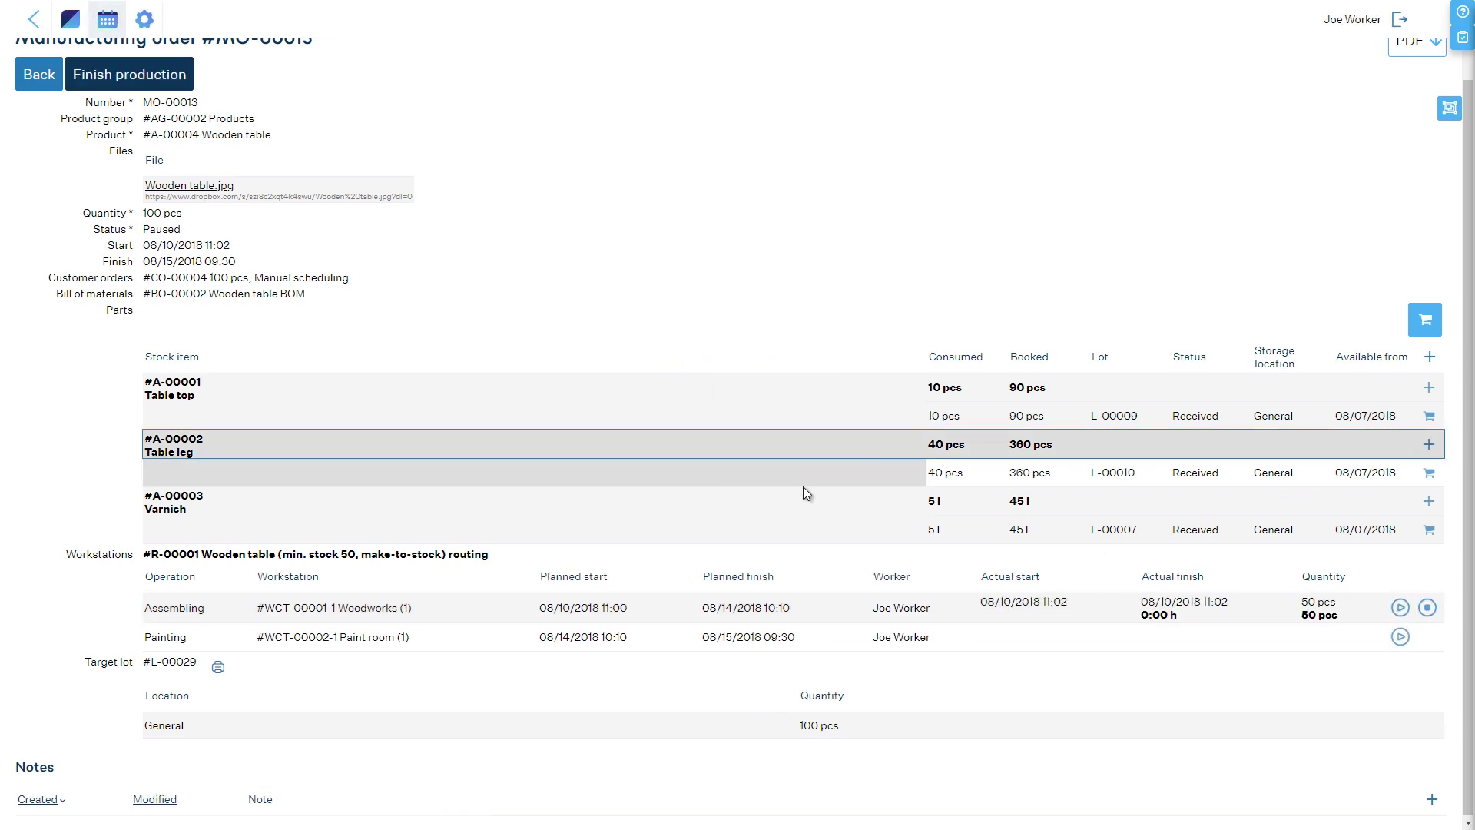
pyautogui.click(1427, 607)
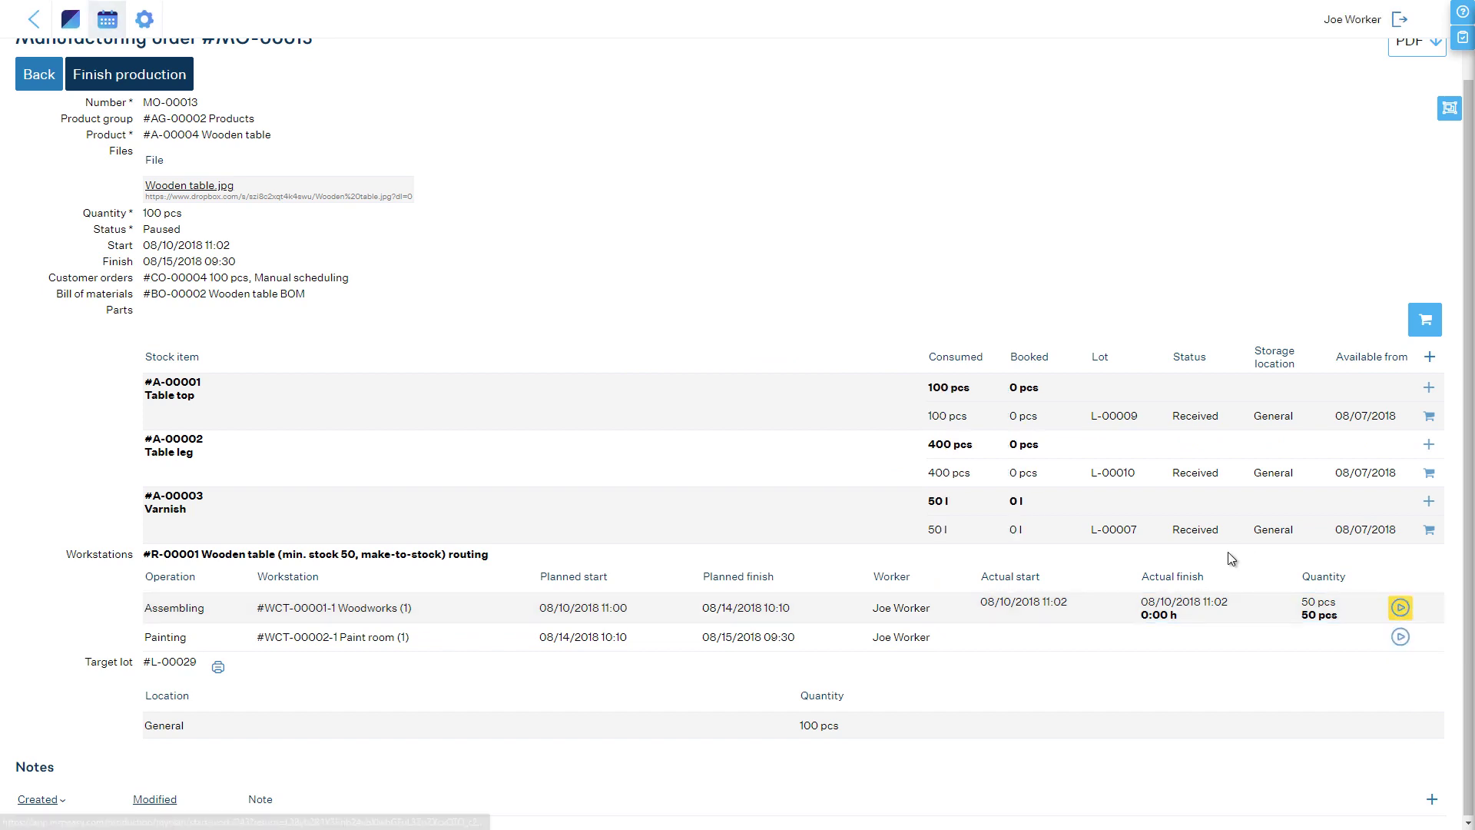
# Step: Start and finish Painting with 110 pcs made, confirming the order quantity of 110
pyautogui.click(1396, 639)
pyautogui.click(1427, 637)
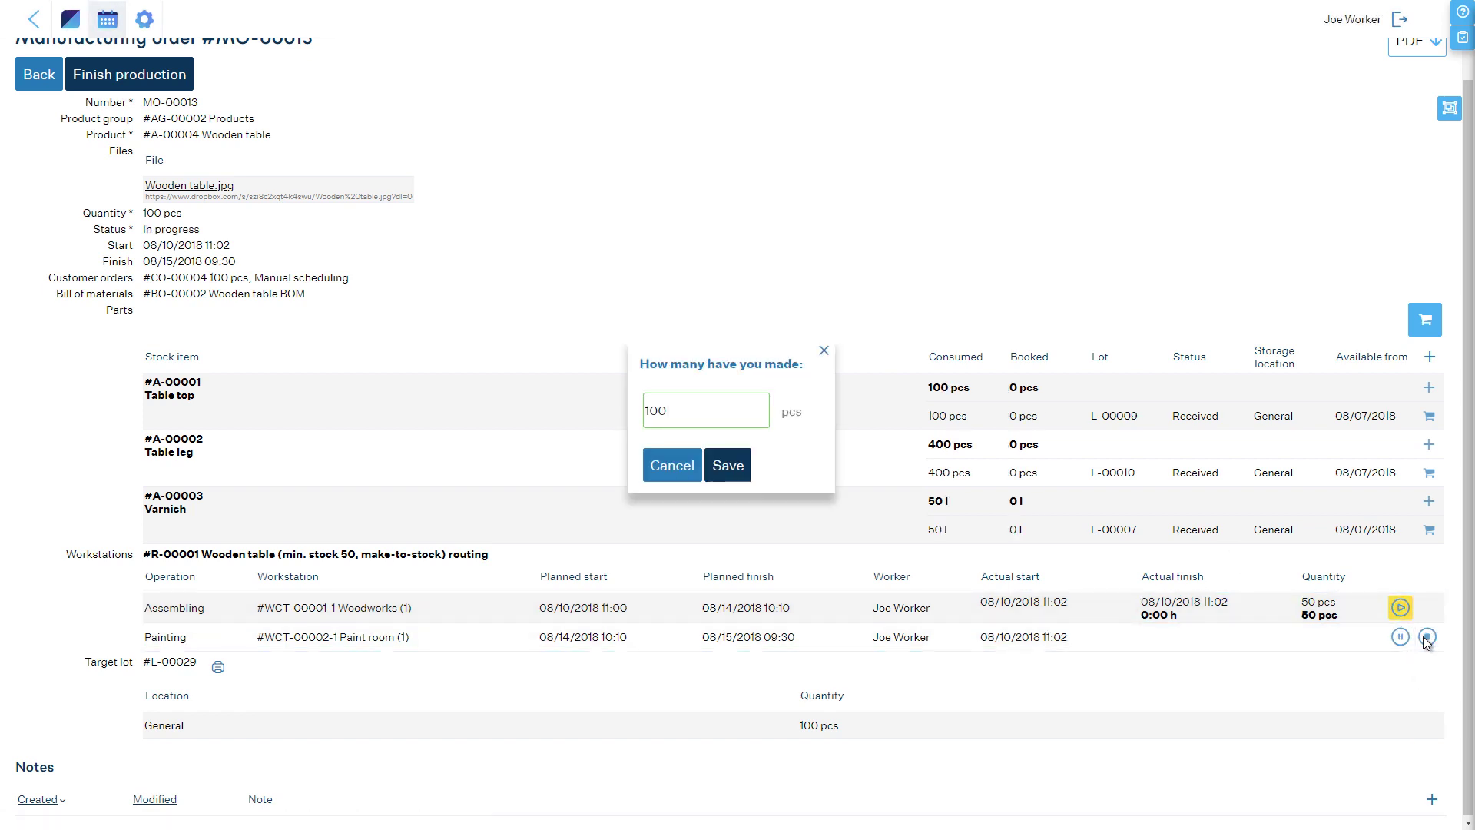
pyautogui.doubleClick(696, 410)
pyautogui.write('110')
pyautogui.click(732, 465)
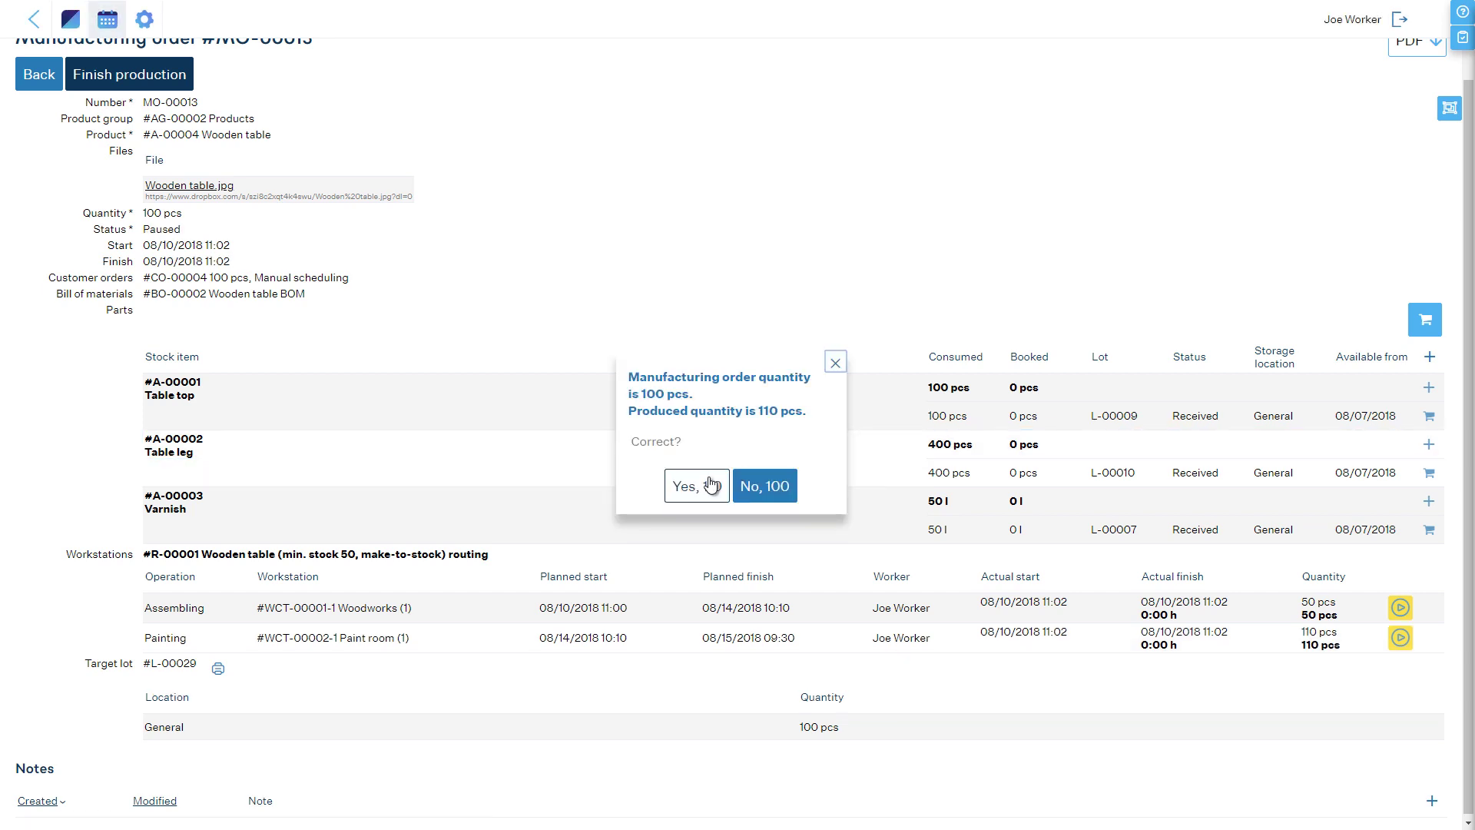
pyautogui.click(697, 485)
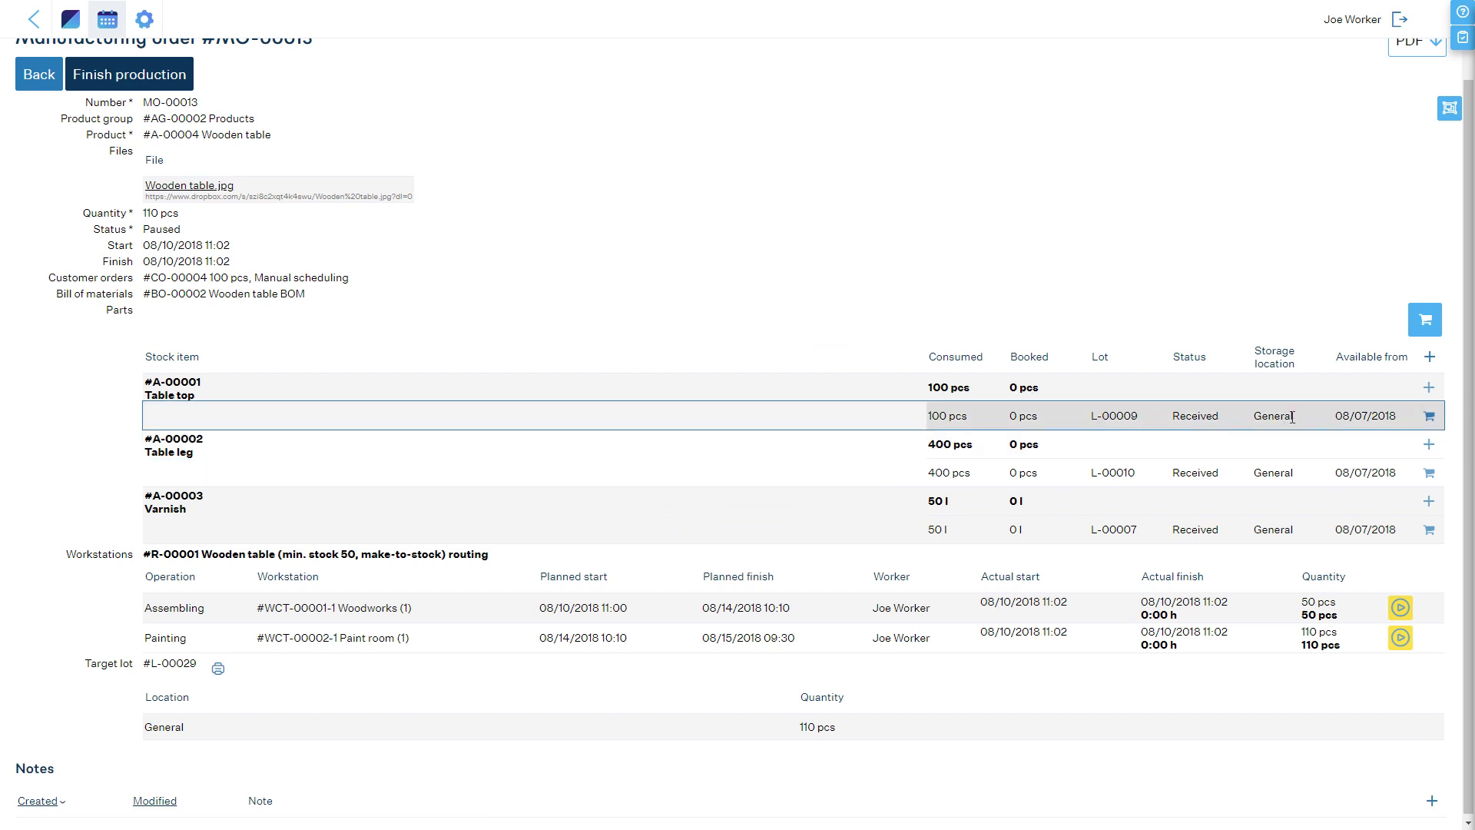
# Step: Add a 40 pcs Table top booking from lot L-00009 to MO-00013
pyautogui.click(1428, 388)
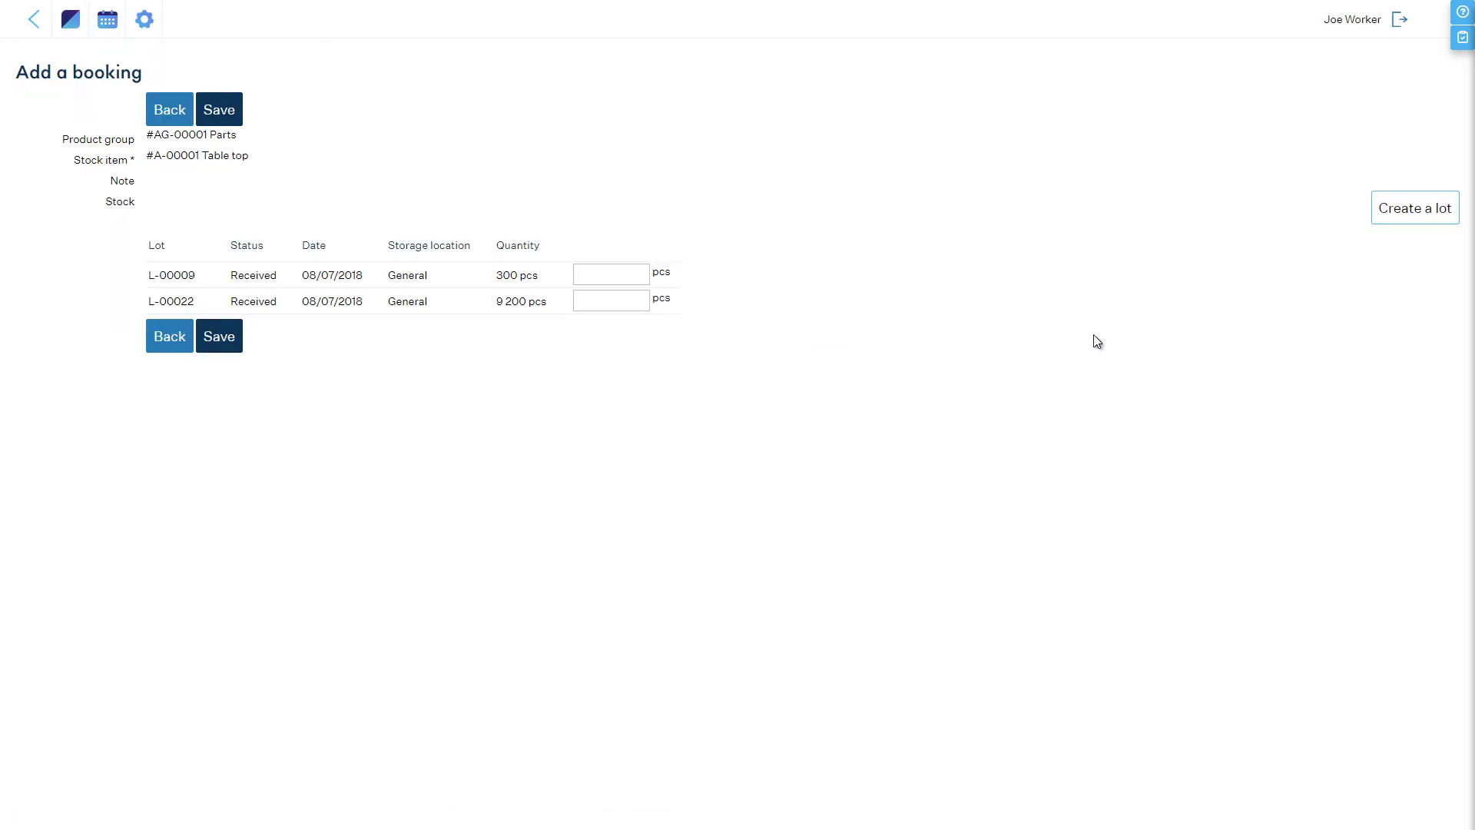
pyautogui.click(597, 275)
pyautogui.write('40')
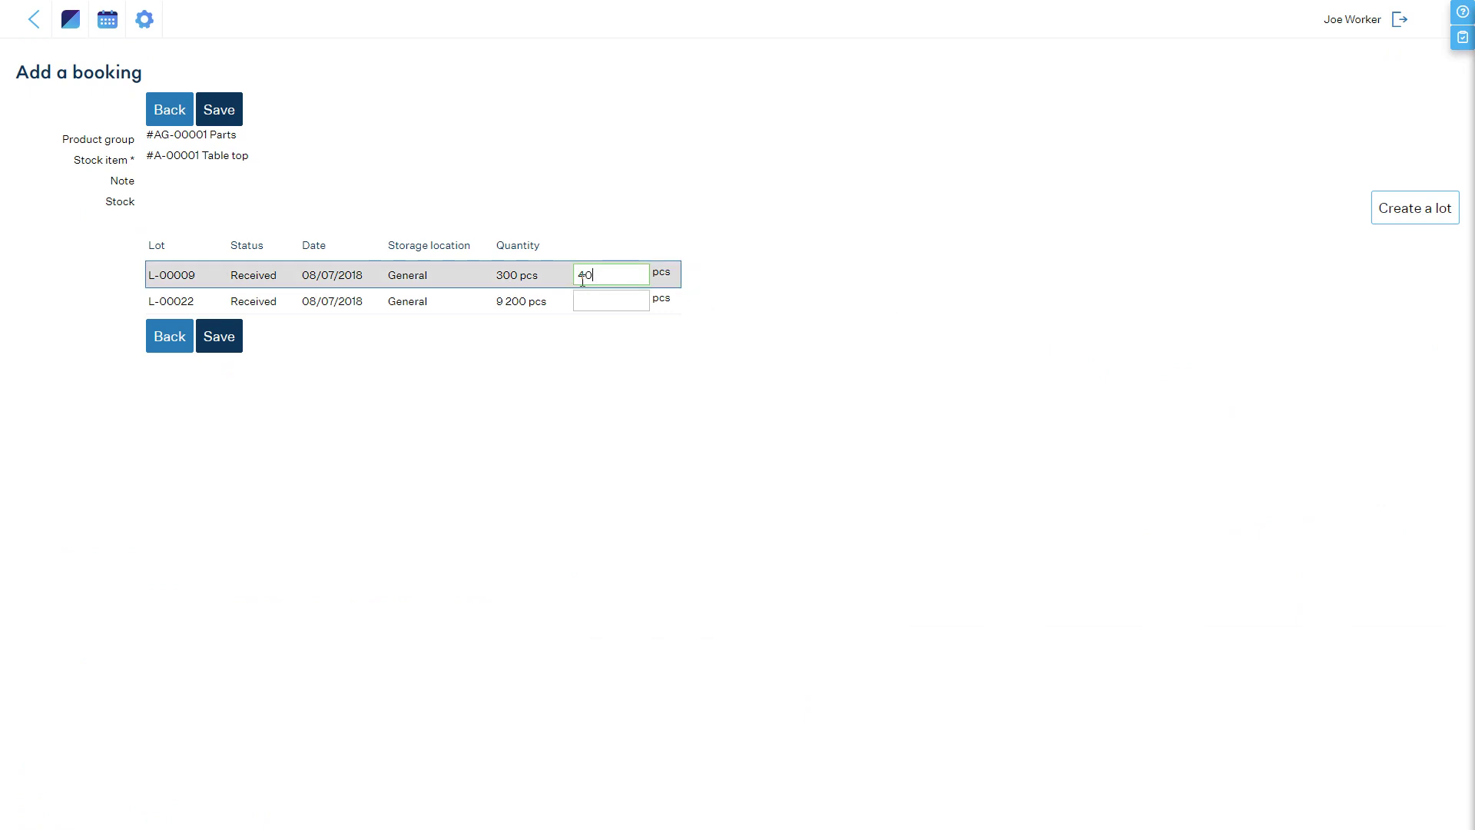
pyautogui.click(229, 337)
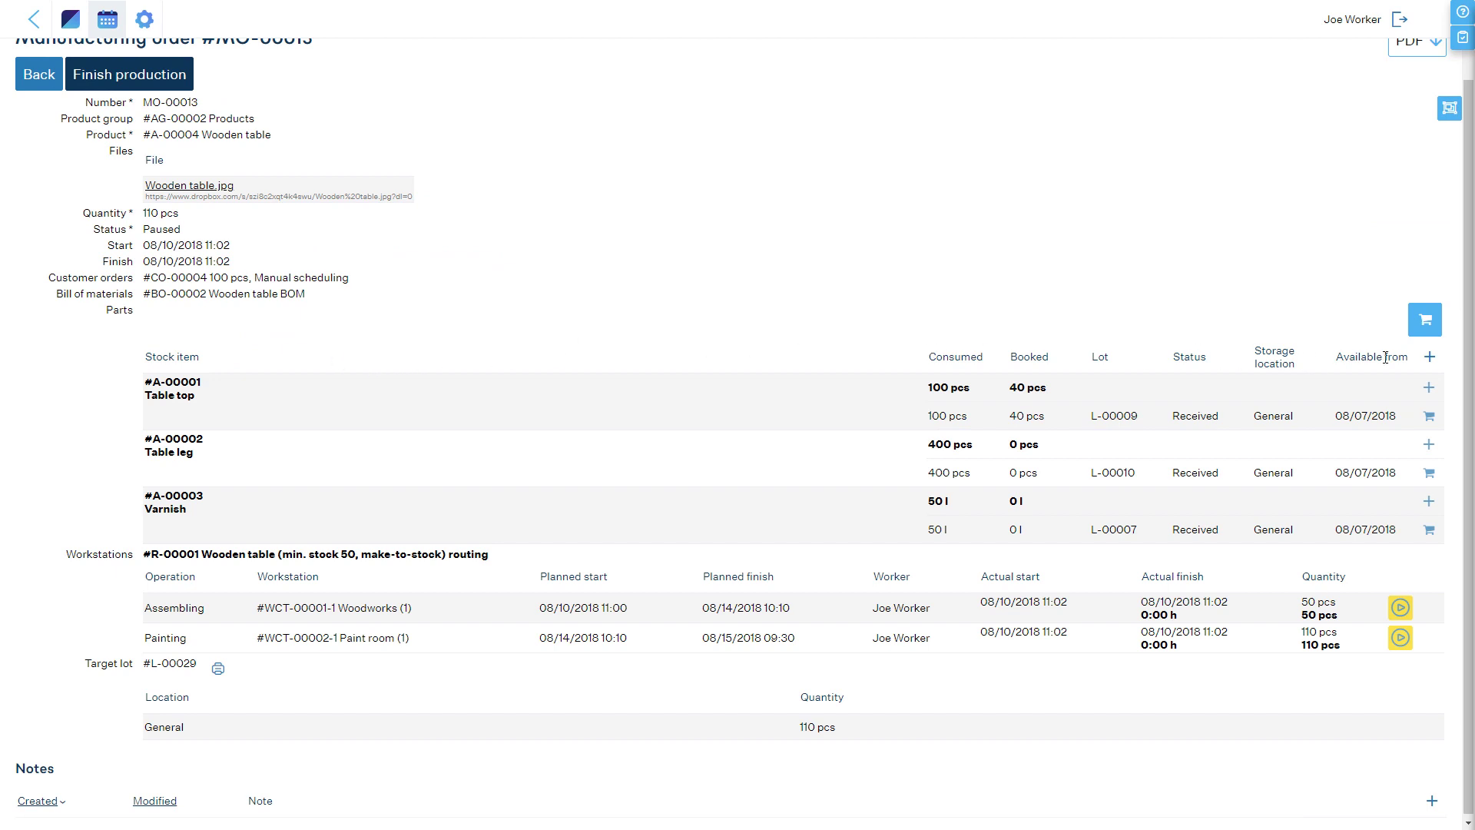
# Step: Add stock item #A-00005 Table top B with 10 pcs booked from lot L-00031
pyautogui.click(1431, 358)
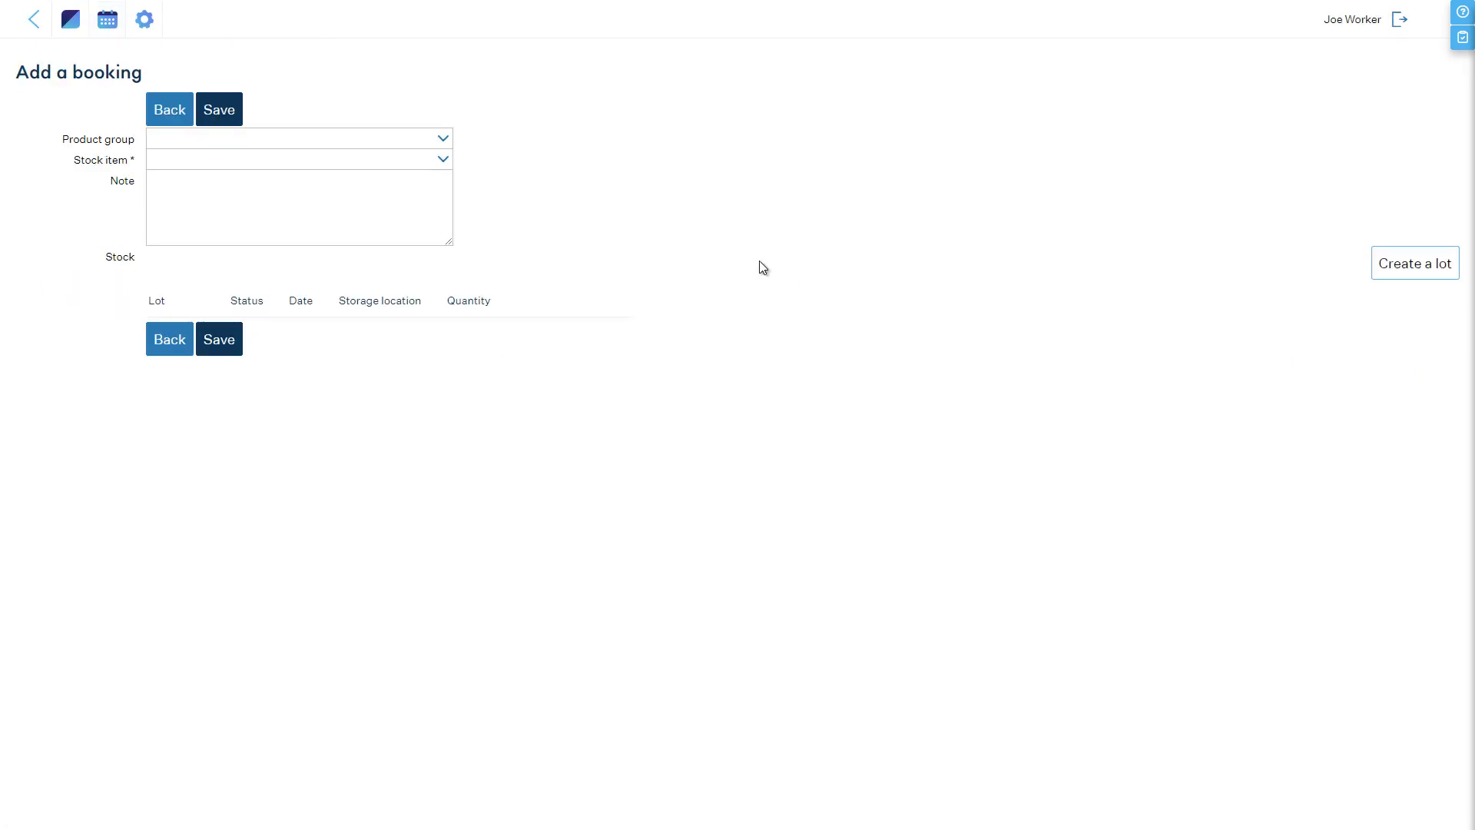
pyautogui.click(446, 160)
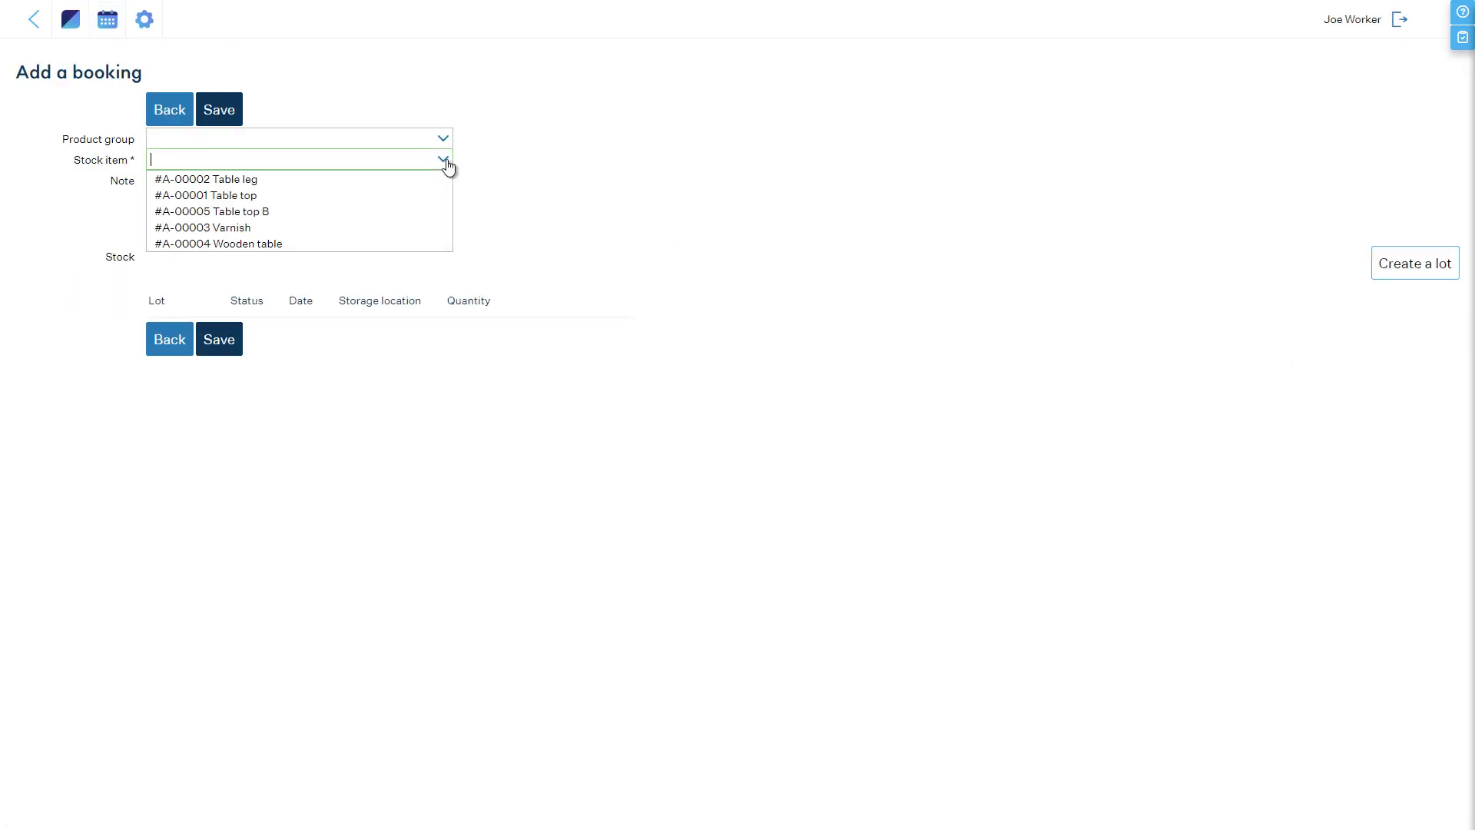
pyautogui.click(366, 208)
pyautogui.write('10')
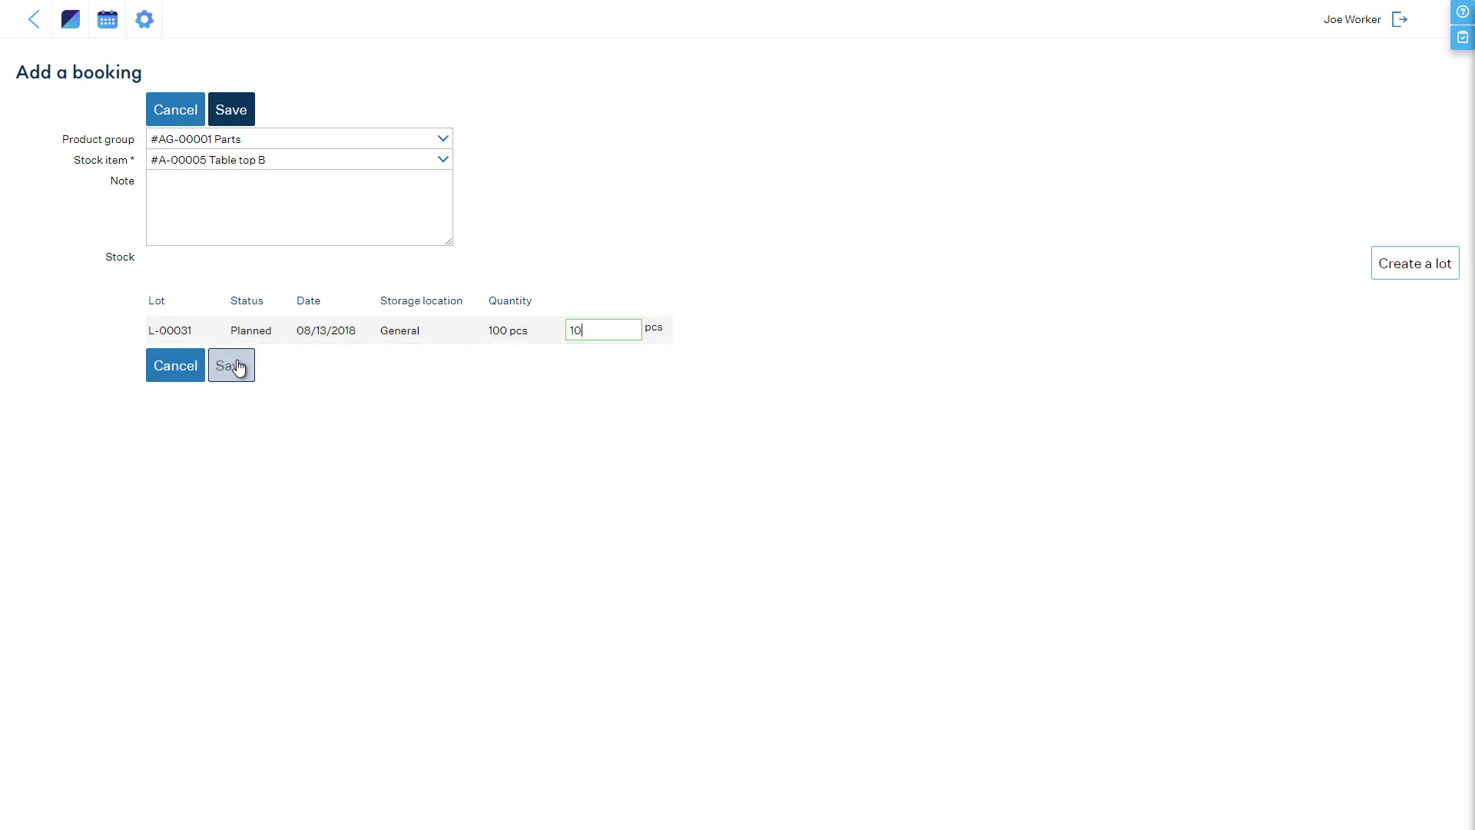
pyautogui.click(237, 366)
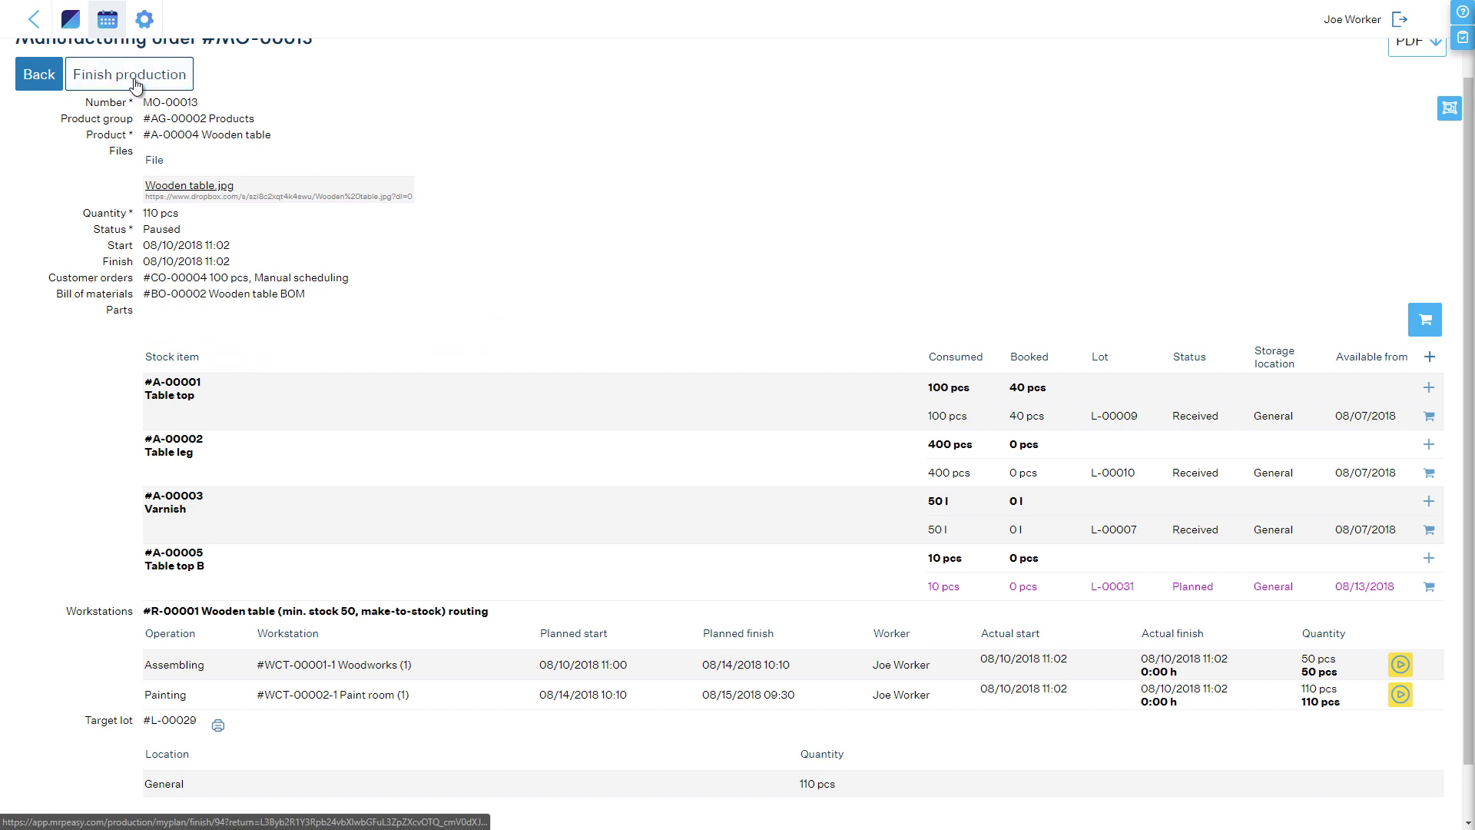
# Step: Finish production of MO-00013 and consume all remaining allocated stock
pyautogui.click(134, 83)
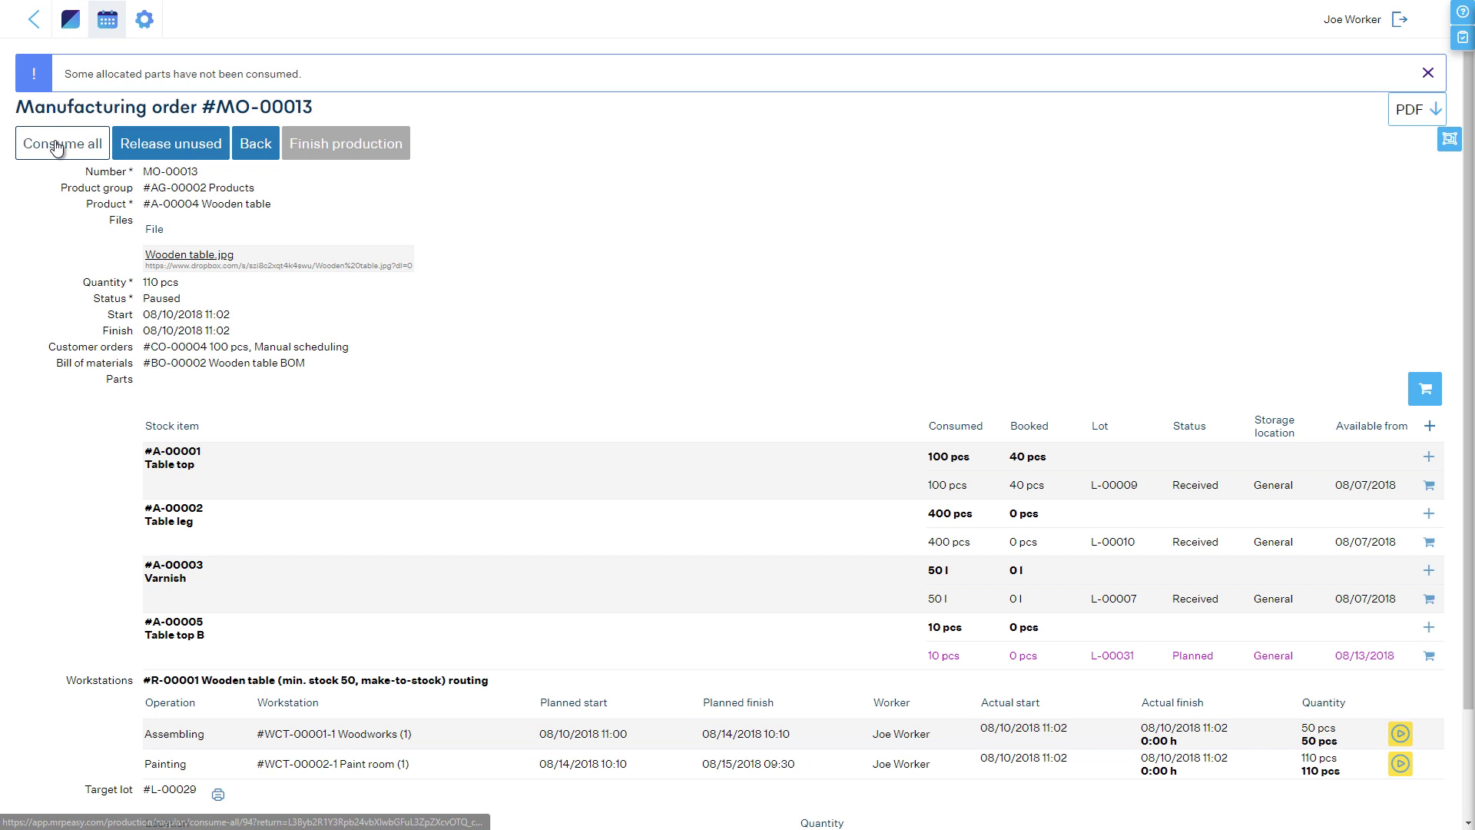
pyautogui.click(56, 146)
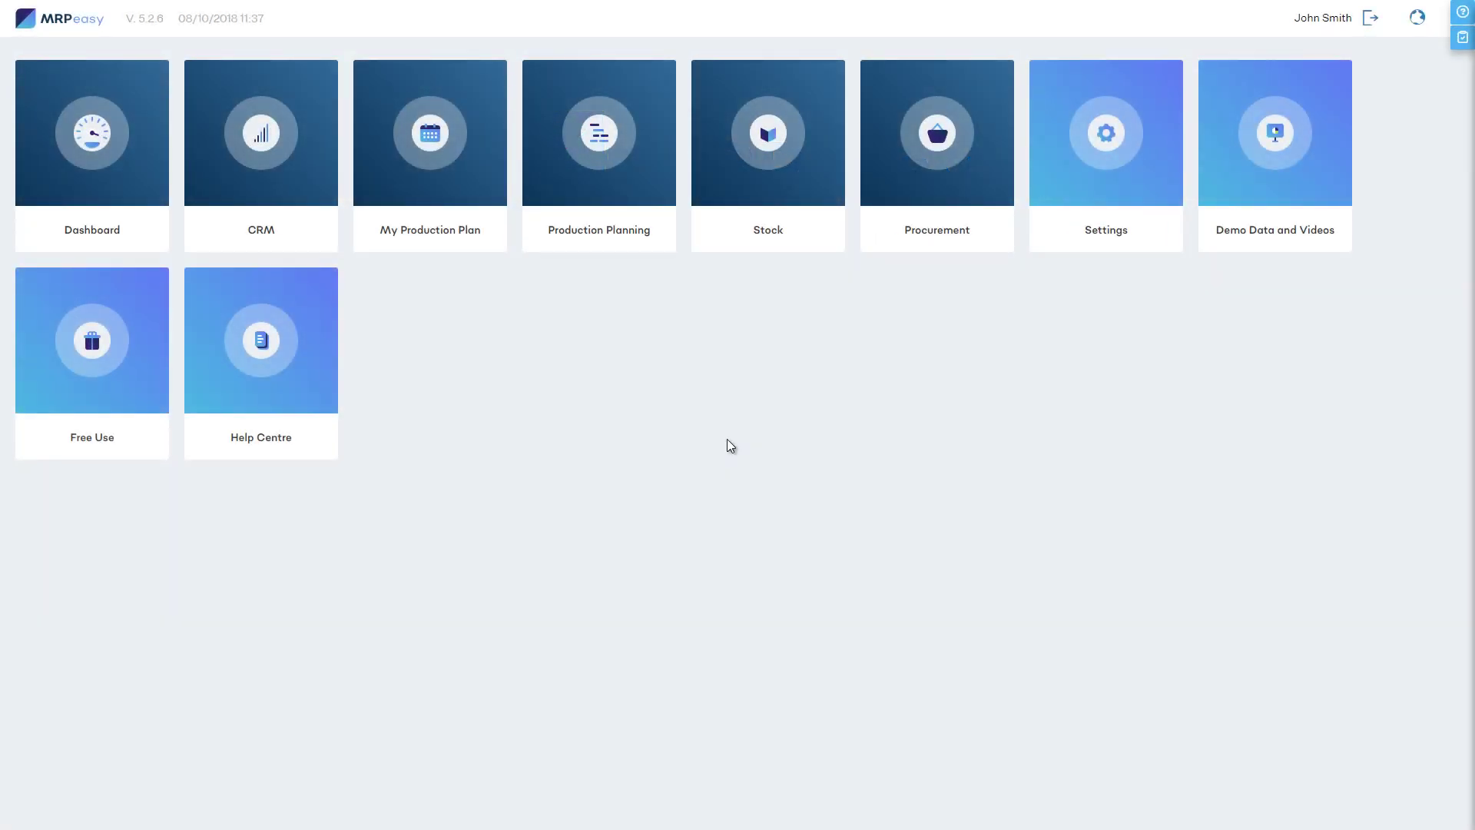
# Step: Go to Settings and show the Human resources users list
pyautogui.click(1083, 153)
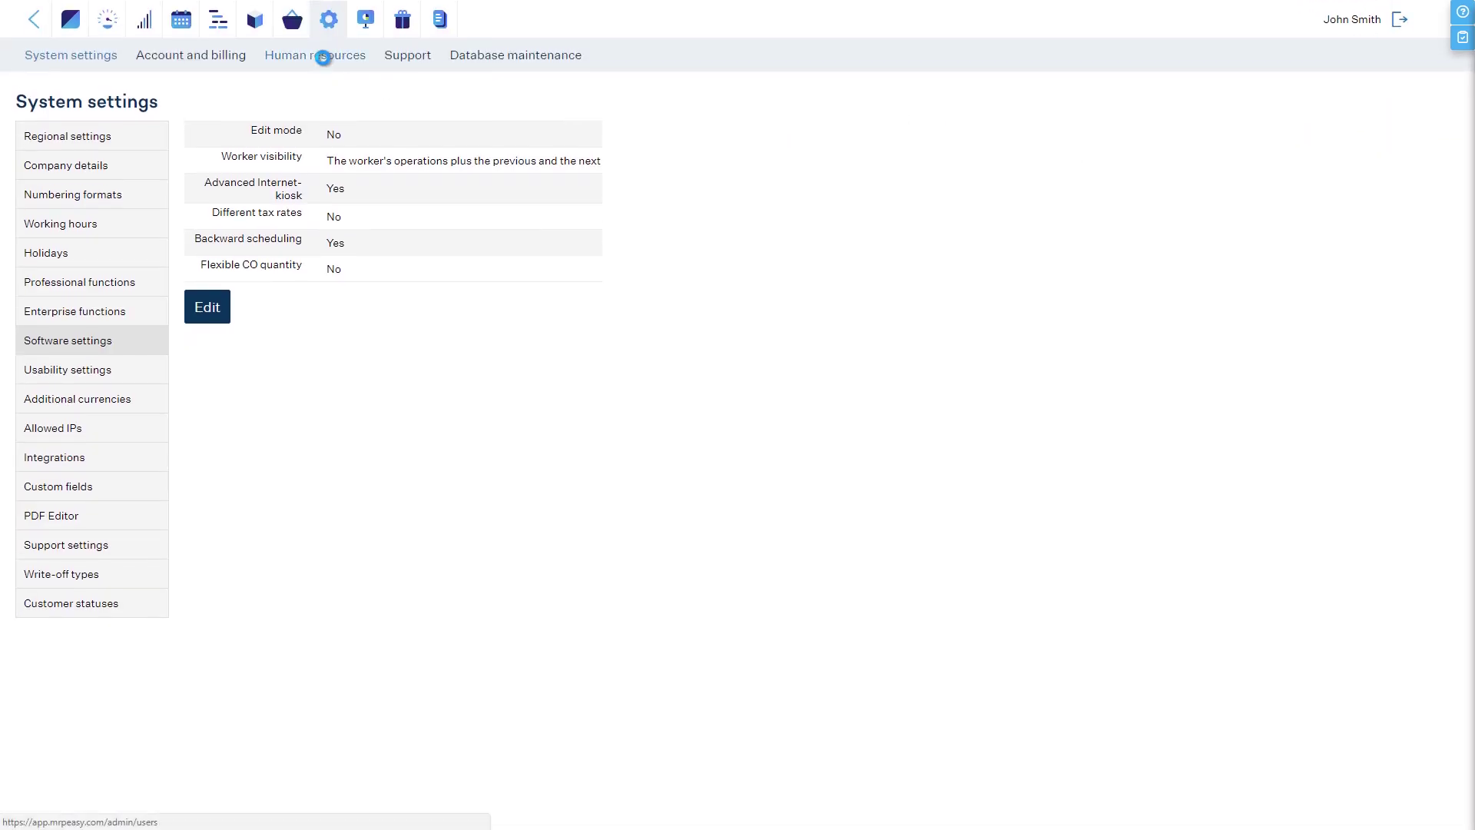
pyautogui.click(322, 56)
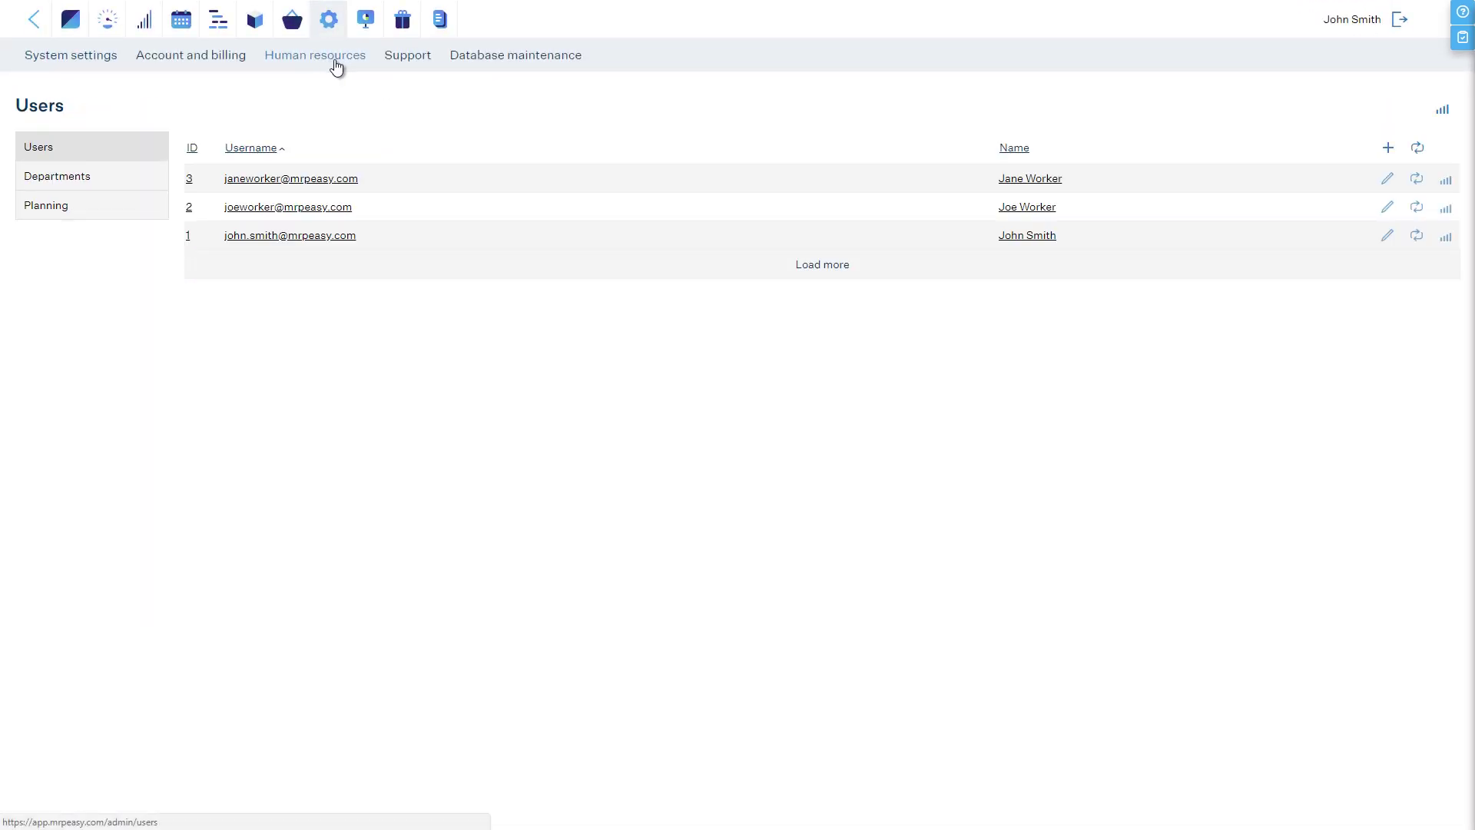
# Step: Start a new user and fill in the worker's e-mail address and full name
pyautogui.click(1387, 148)
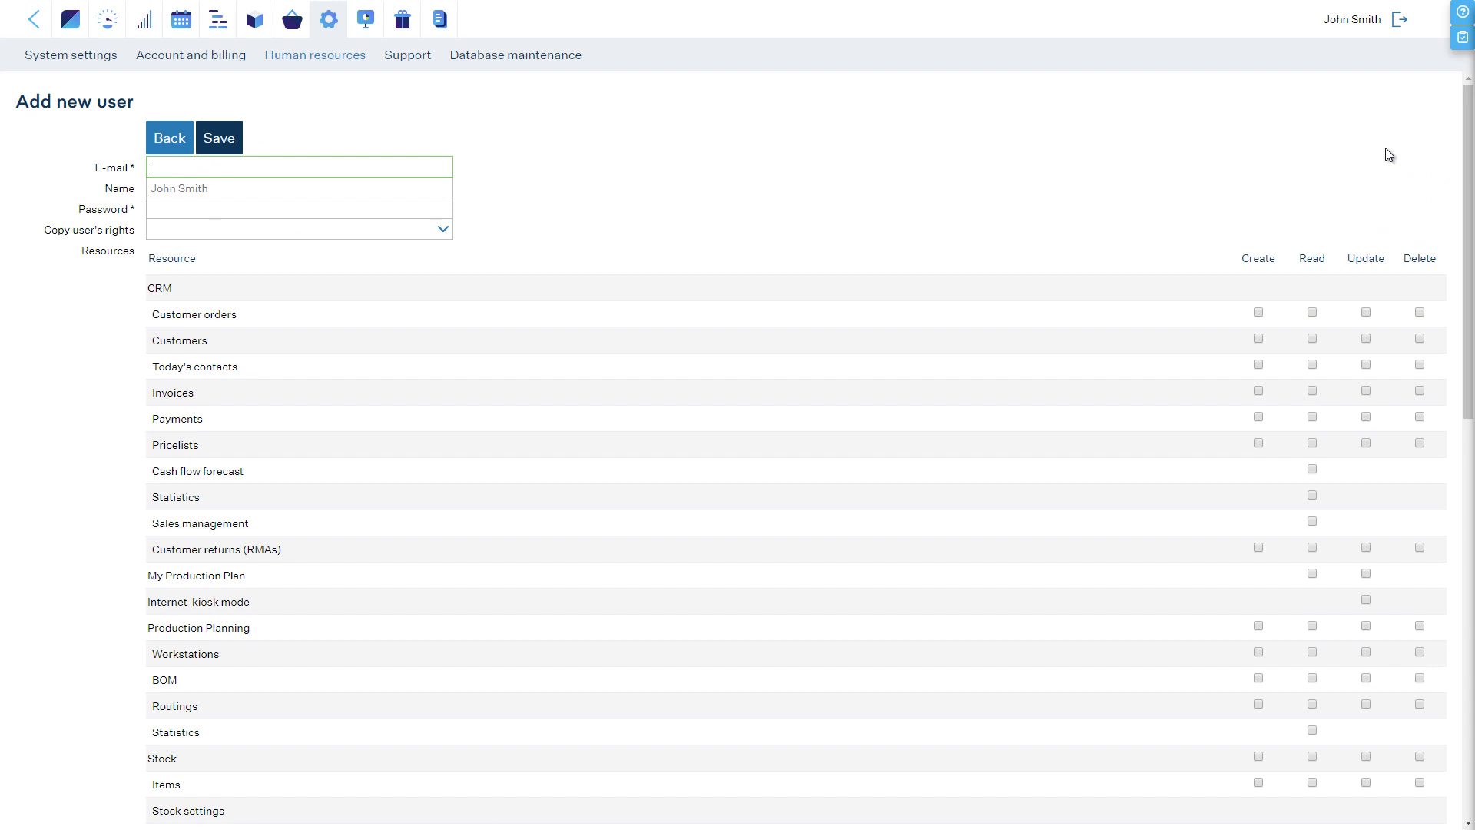
pyautogui.press('Tab')
pyautogui.write('John Smith')
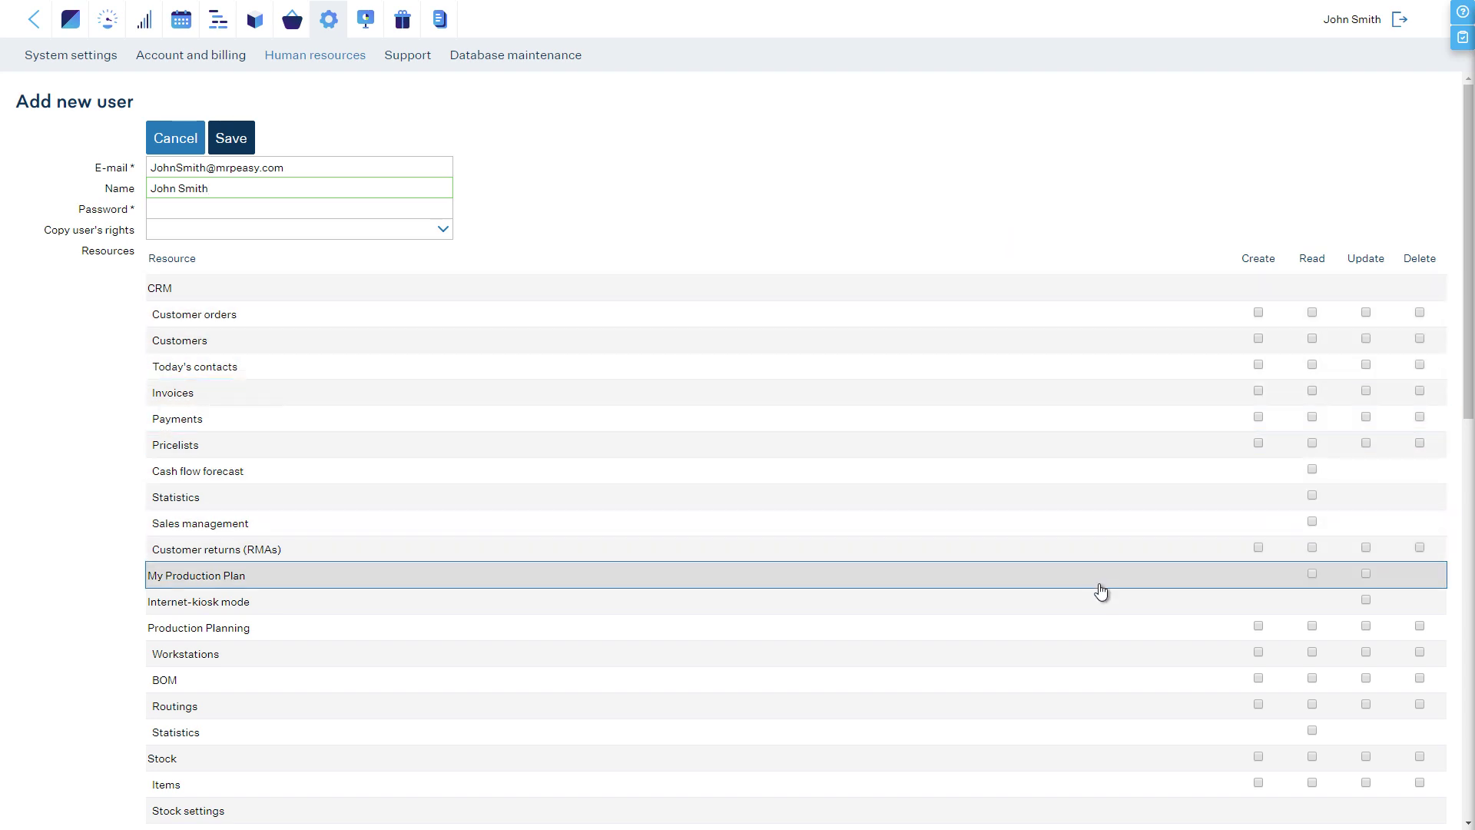
# Step: Grant the new user Update rights for Internet-kiosk mode
pyautogui.click(1312, 574)
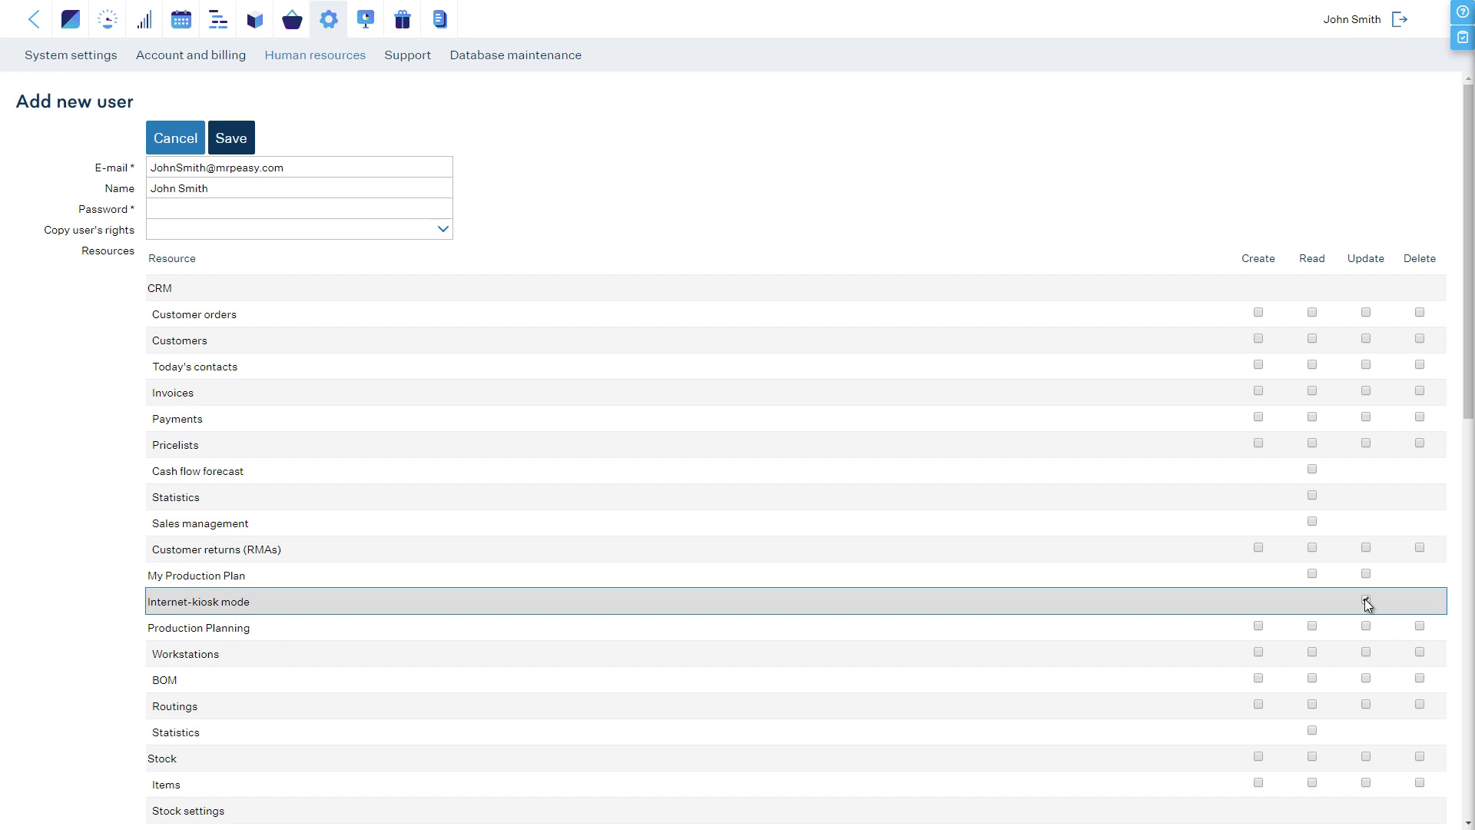
pyautogui.click(1366, 600)
pyautogui.scroll(-4, 1452, 566)
# Step: Enter 30 as the new user's hourly wage in US$
pyautogui.scroll(-7, 1451, 615)
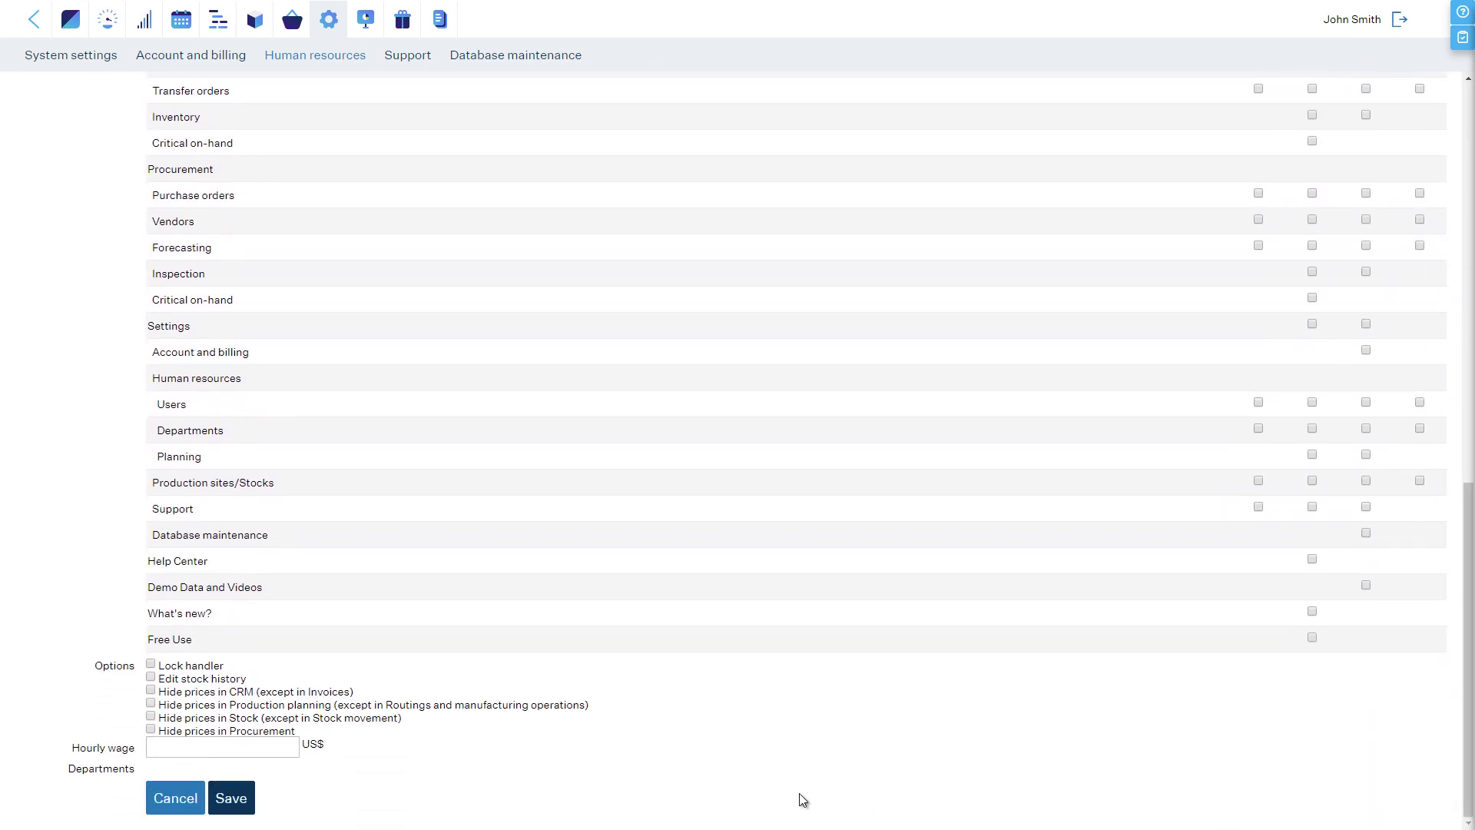
pyautogui.click(258, 745)
pyautogui.write('30')
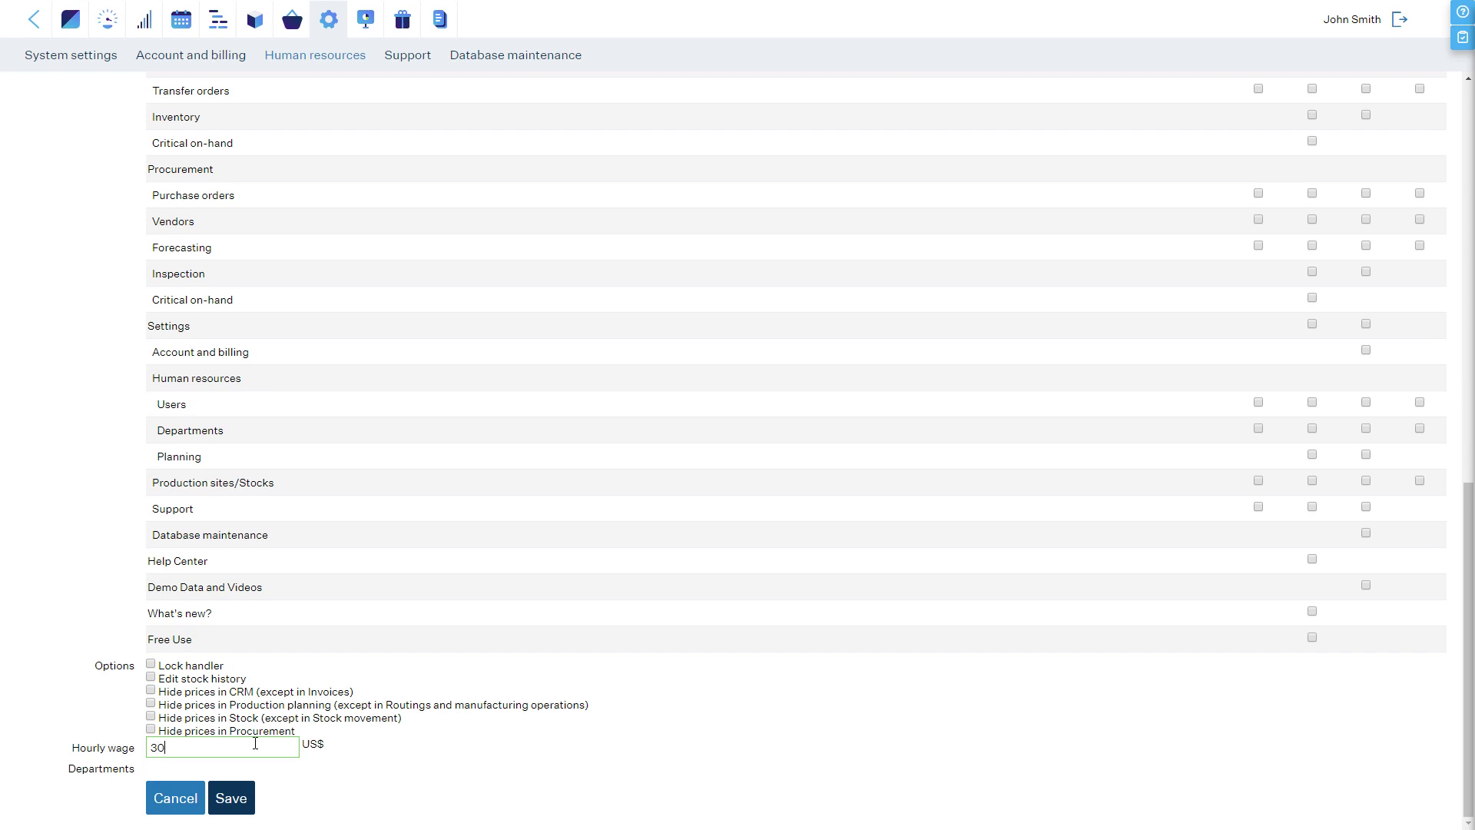